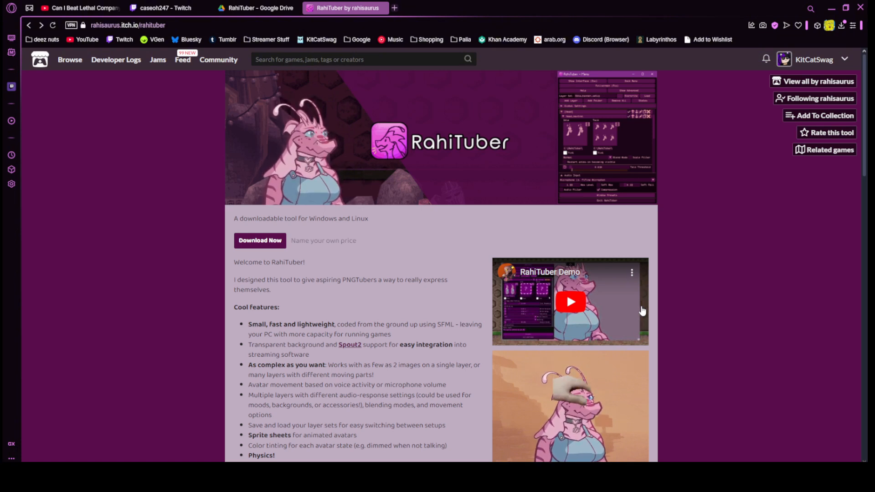
Open the free RahiTuber downloads page without paying and review the available files and install instructions.
{"action": "left_click", "coordinate": [253, 241]}
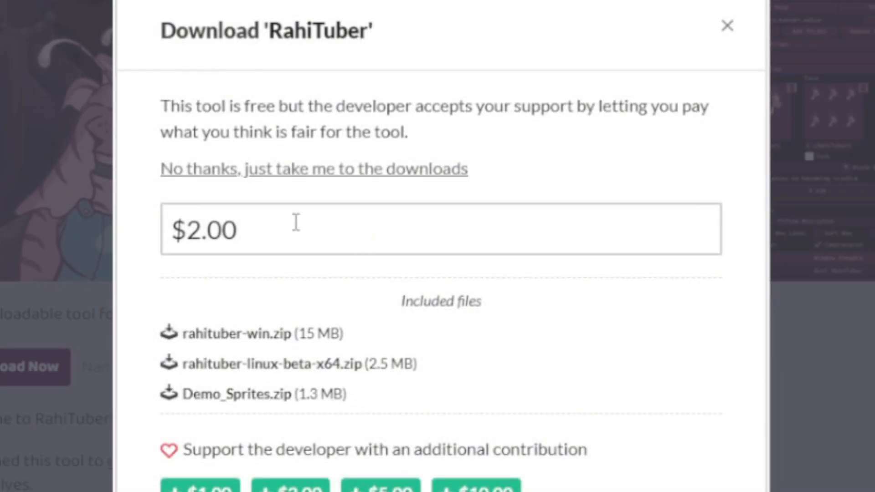
{"action": "left_click", "coordinate": [308, 179]}
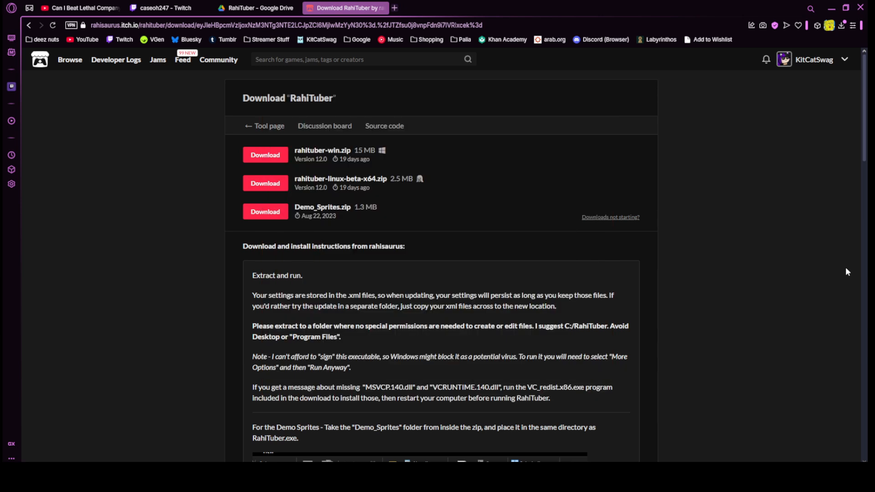
{"action": "scroll", "coordinate": [716, 279], "scroll_direction": "down", "scroll_amount": 1}
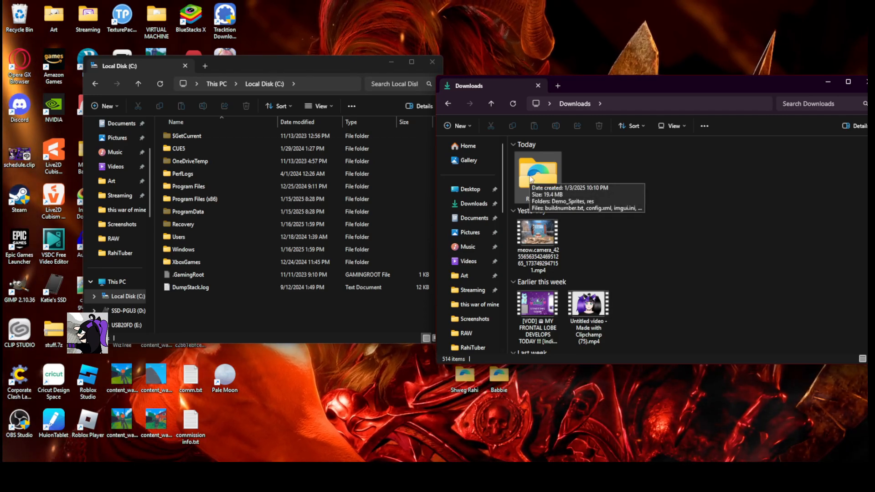
Look inside the extracted RahiTuber folder in Downloads, and return to Downloads.
{"action": "scroll", "coordinate": [138, 254], "scroll_direction": "up", "scroll_amount": 3}
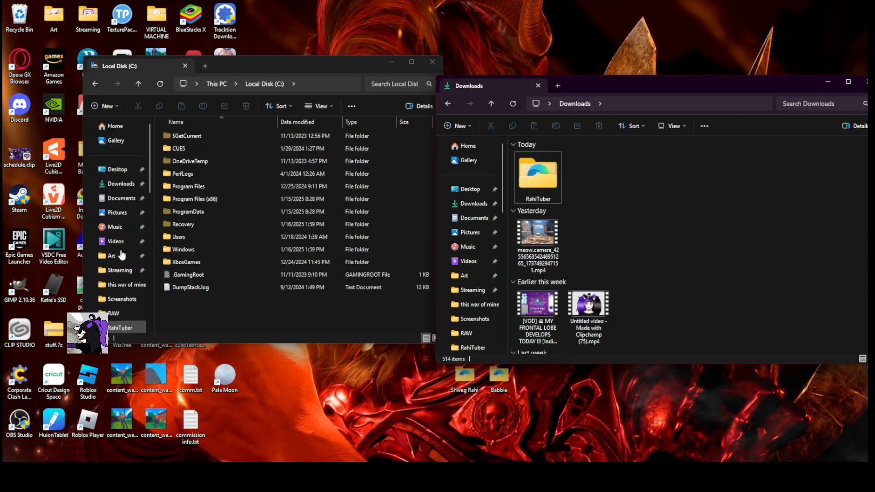
{"action": "double_click", "coordinate": [558, 195]}
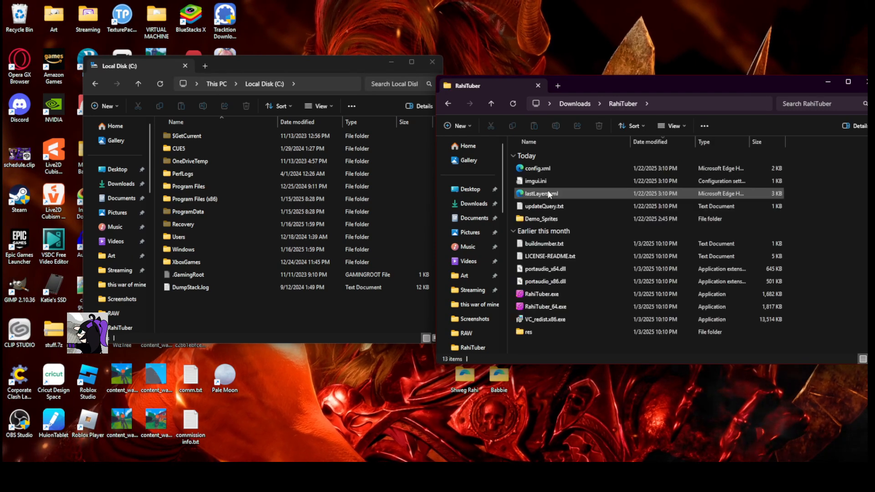
{"action": "left_click", "coordinate": [586, 104]}
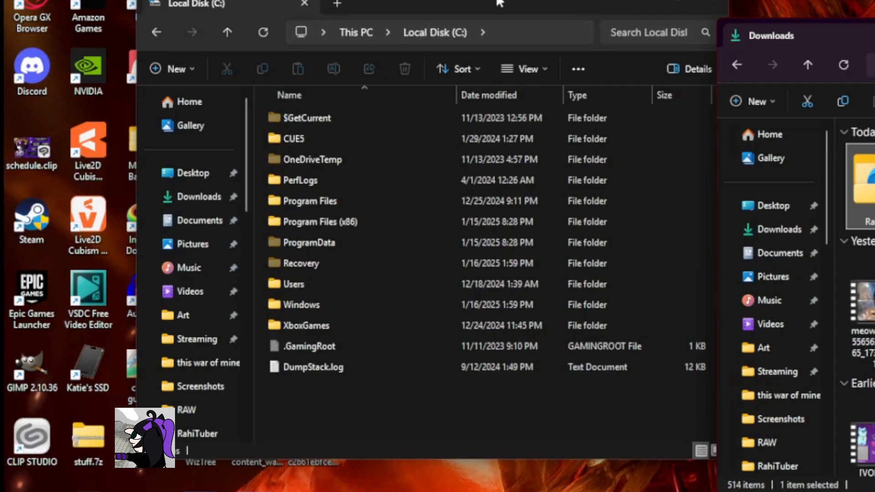
Move the RahiTuber folder from Downloads to Local Disk (C:) and open it there.
{"action": "left_click", "coordinate": [199, 134]}
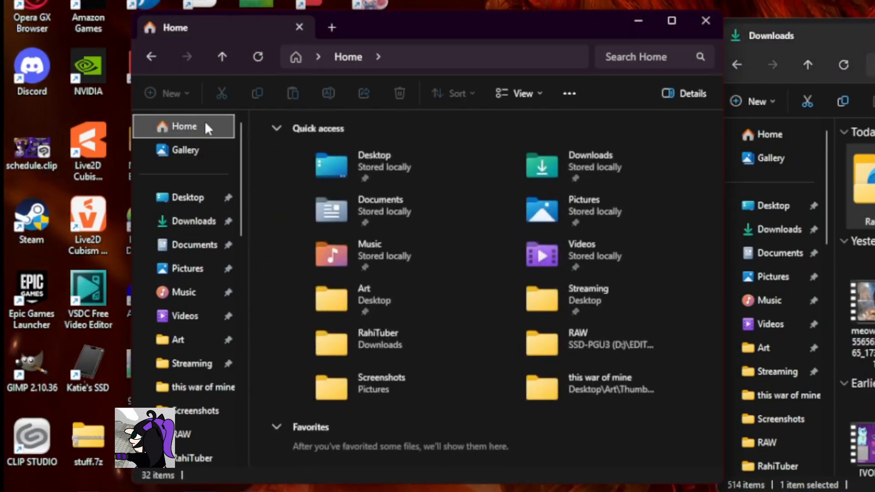
{"action": "scroll", "coordinate": [187, 298], "scroll_direction": "down", "scroll_amount": 3}
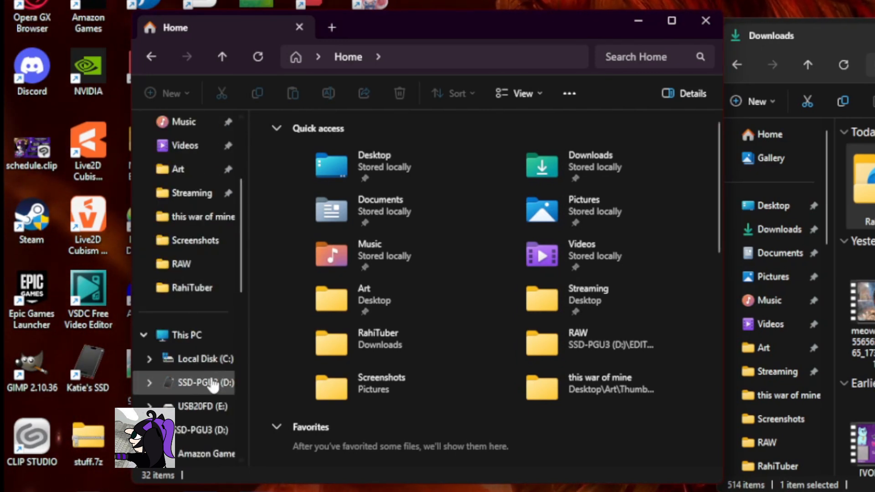
{"action": "left_click", "coordinate": [196, 359]}
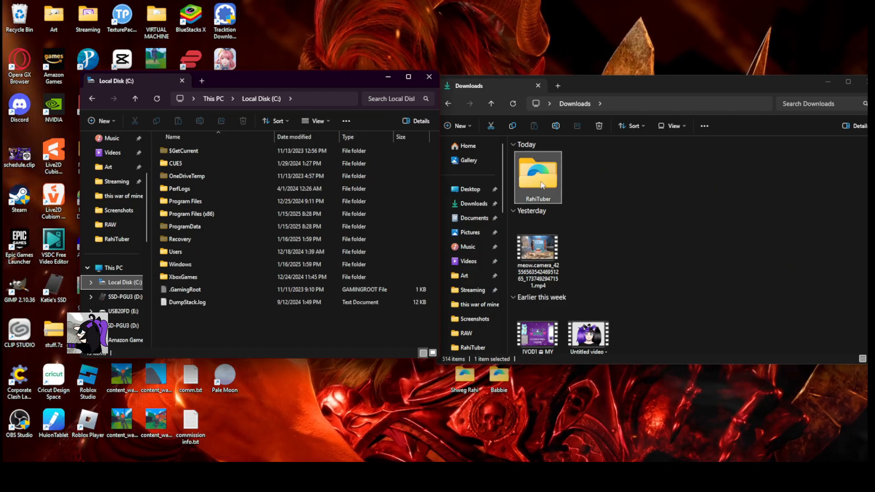
{"action": "left_click_drag", "start_coordinate": [396, 254], "coordinate": [207, 317]}
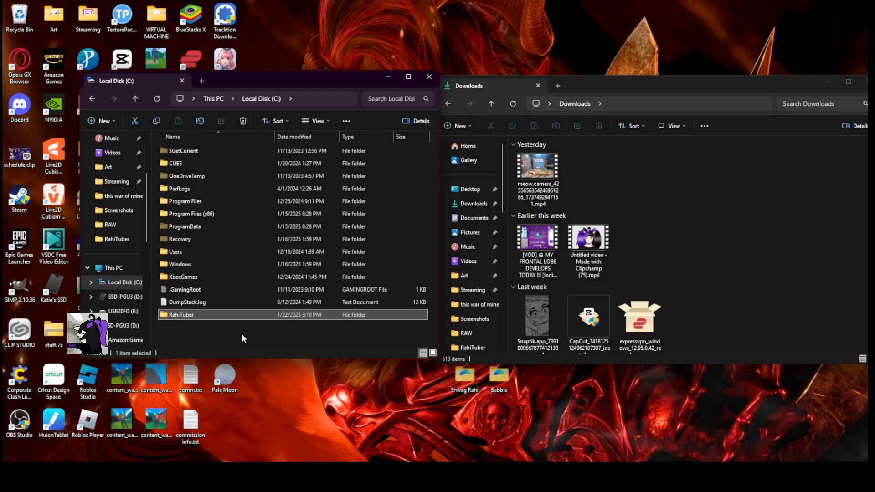
{"action": "double_click", "coordinate": [195, 316]}
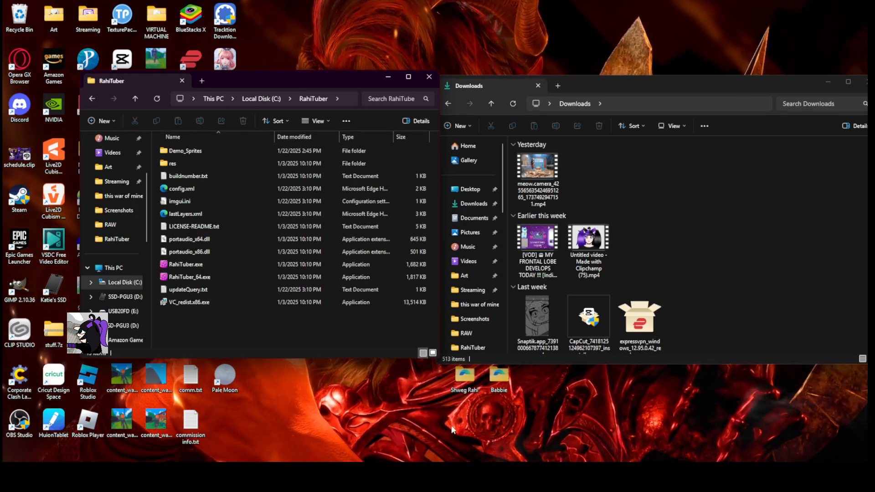
Switch to Google Drive in the browser, download the Babbie folder, and return to the file windows.
{"action": "left_click", "coordinate": [466, 431]}
{"action": "left_click", "coordinate": [264, 7]}
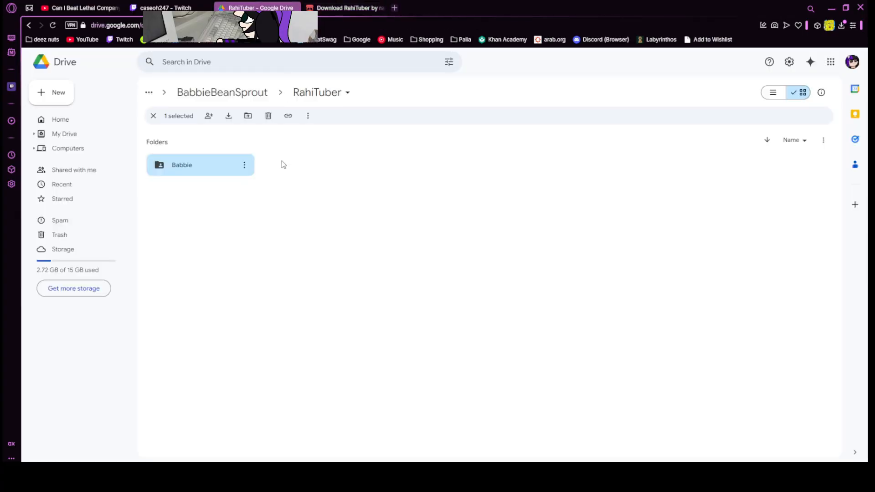
{"action": "double_click", "coordinate": [210, 163]}
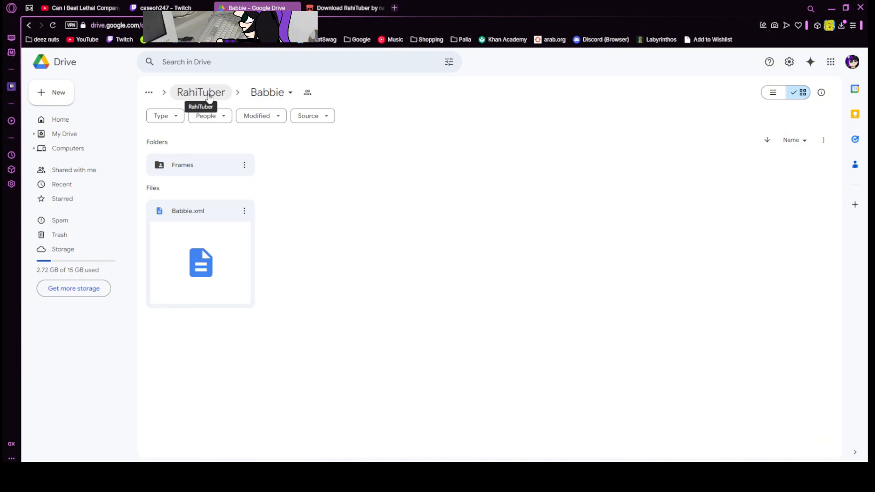
{"action": "left_click", "coordinate": [198, 92]}
{"action": "left_click", "coordinate": [244, 166]}
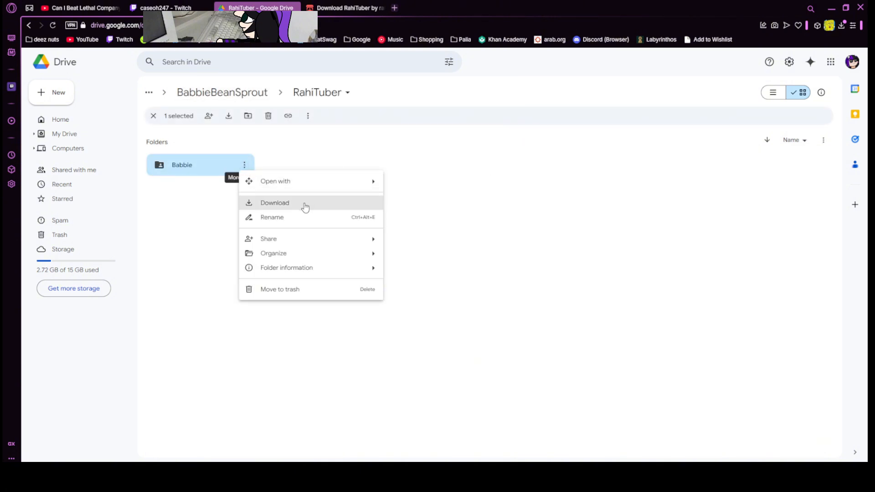
{"action": "left_click", "coordinate": [304, 205]}
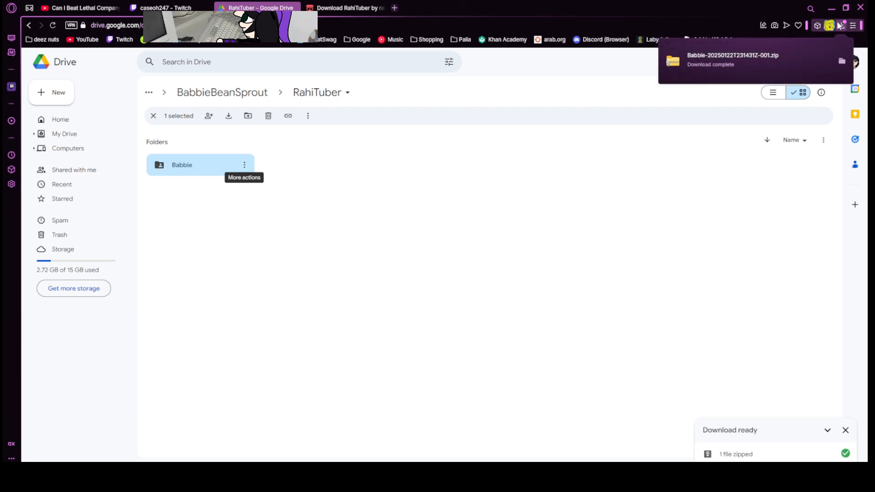
{"action": "left_click", "coordinate": [831, 7]}
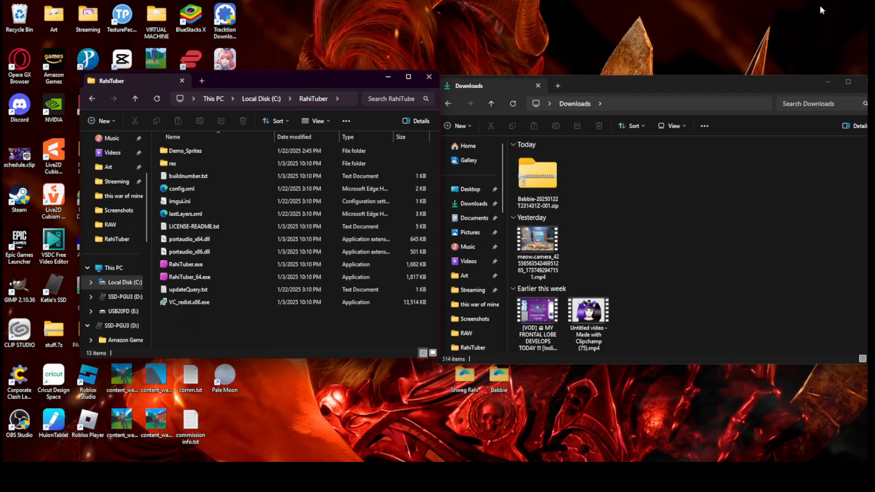
Extract the Babbie folder from the downloaded zip into Downloads.
{"action": "right_click", "coordinate": [534, 182]}
{"action": "left_click", "coordinate": [537, 162]}
{"action": "double_click", "coordinate": [537, 161]}
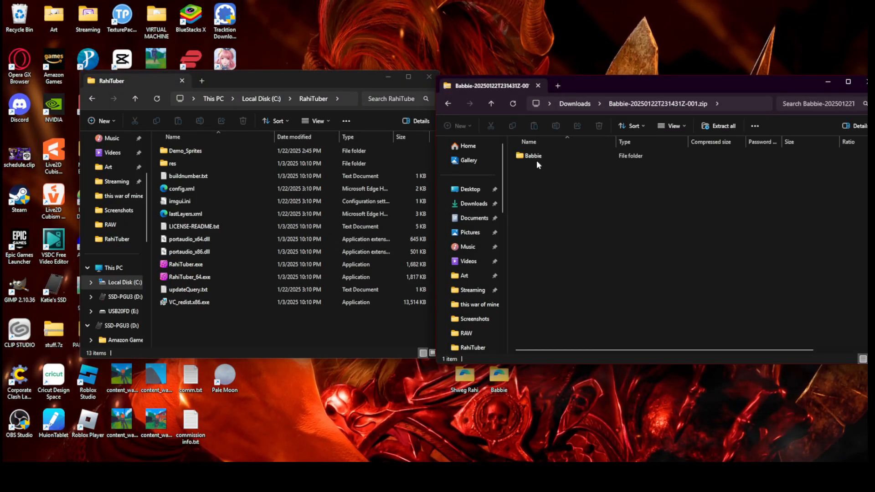
{"action": "double_click", "coordinate": [537, 157]}
{"action": "key", "text": "BackSpace"}
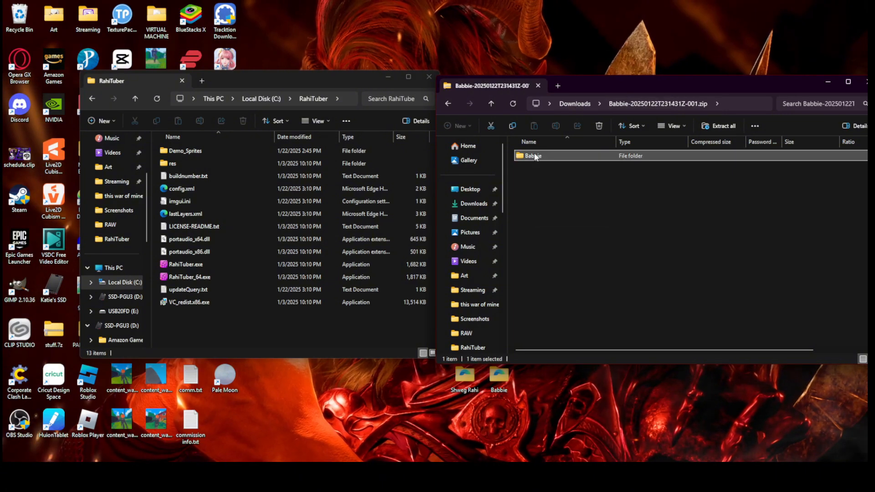
{"action": "right_click", "coordinate": [538, 157]}
{"action": "left_click", "coordinate": [526, 171]}
{"action": "left_click_drag", "start_coordinate": [529, 156], "coordinate": [575, 106]}
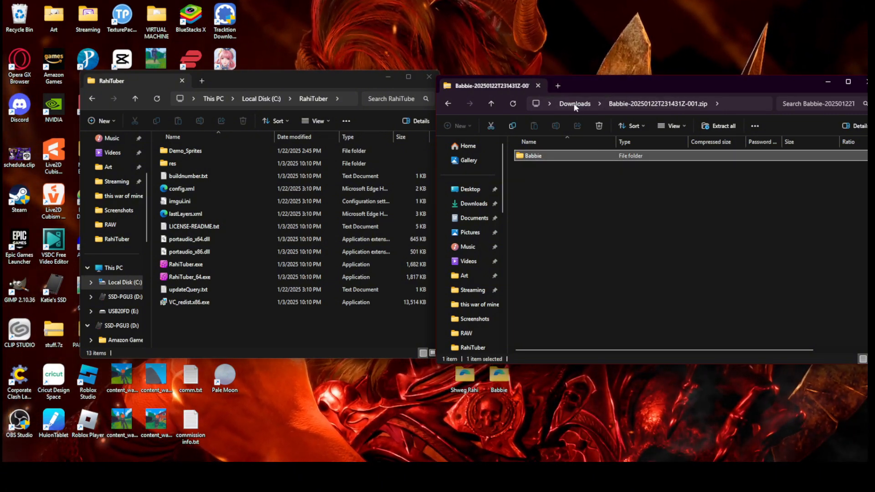
{"action": "left_click", "coordinate": [575, 104]}
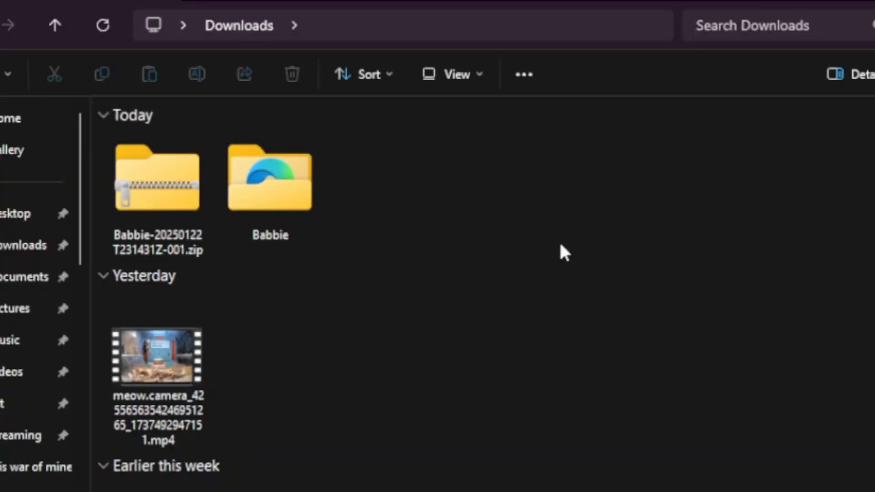
Examine the contents of the Babbie folder, its Frames subfolder, and RahiTuber's Demo_Sprites folder.
{"action": "double_click", "coordinate": [298, 204]}
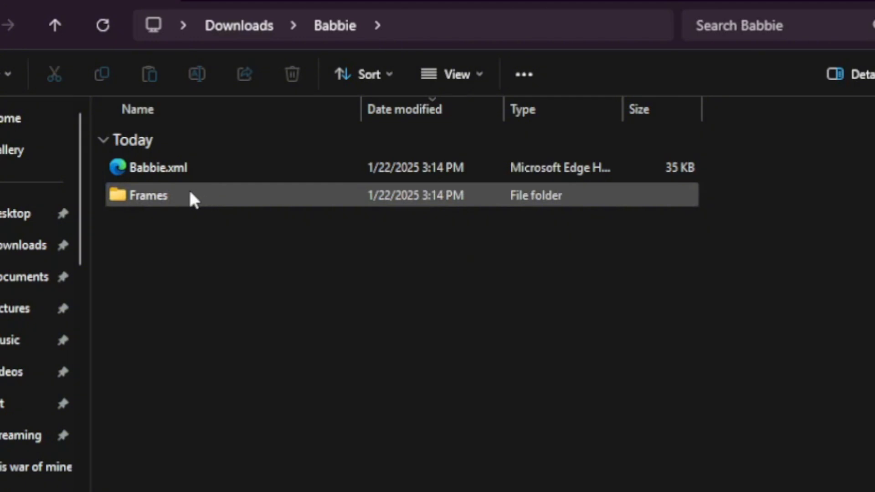
{"action": "double_click", "coordinate": [190, 195]}
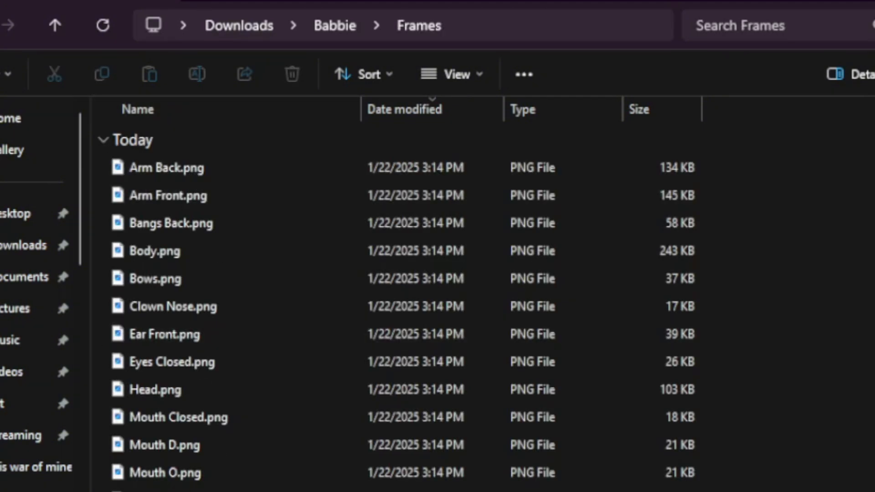
{"action": "left_click", "coordinate": [345, 15]}
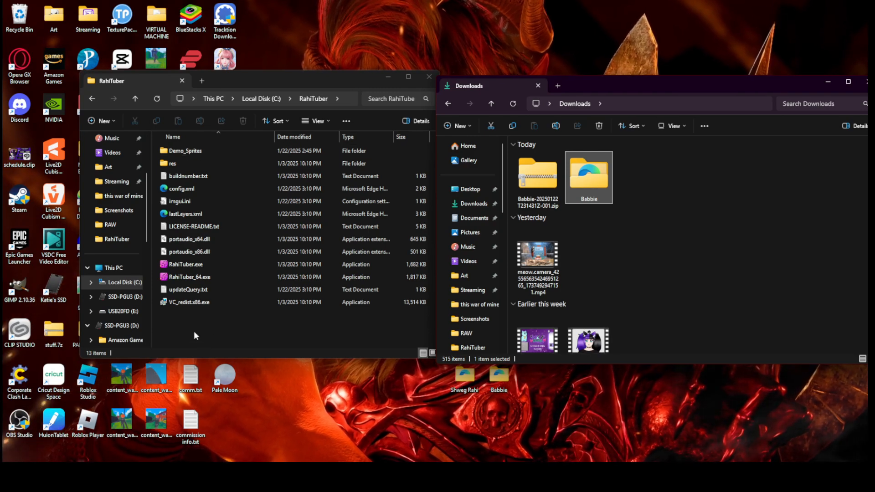
{"action": "double_click", "coordinate": [196, 150]}
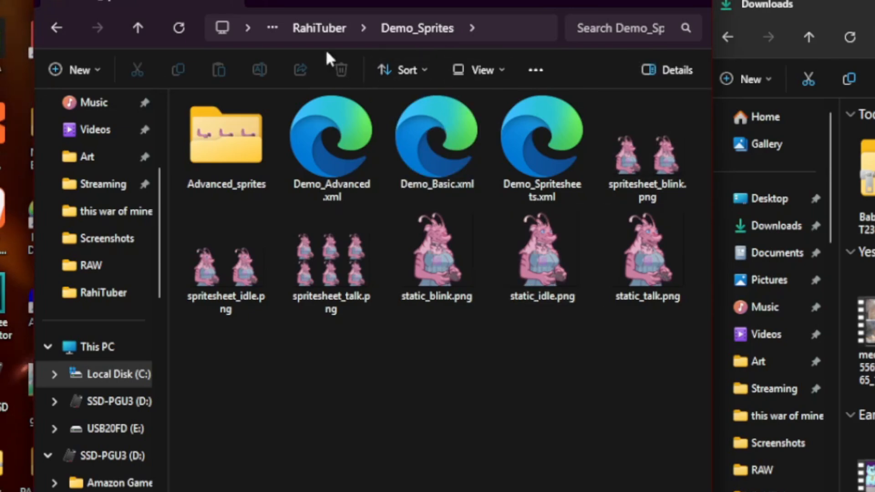
{"action": "left_click", "coordinate": [318, 28]}
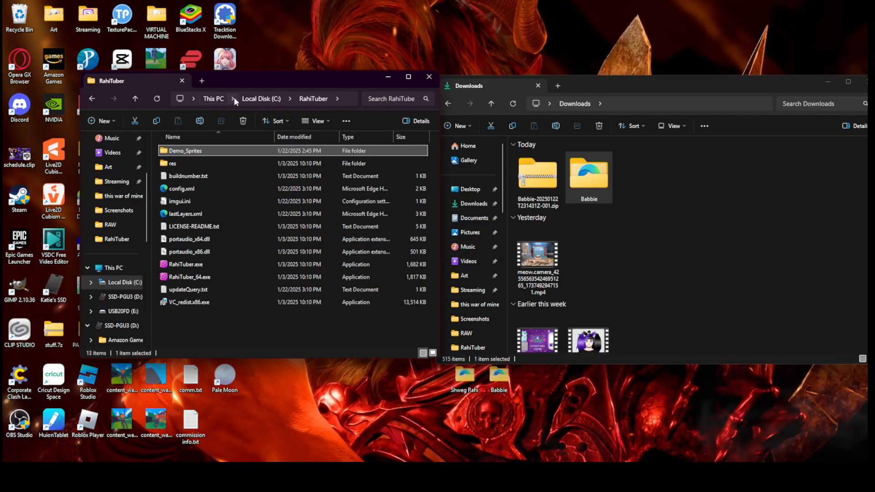
Check the Babbie folder's contents once more and move the whole folder from Downloads into C:\RahiTuber.
{"action": "left_click", "coordinate": [608, 182]}
{"action": "double_click", "coordinate": [608, 181]}
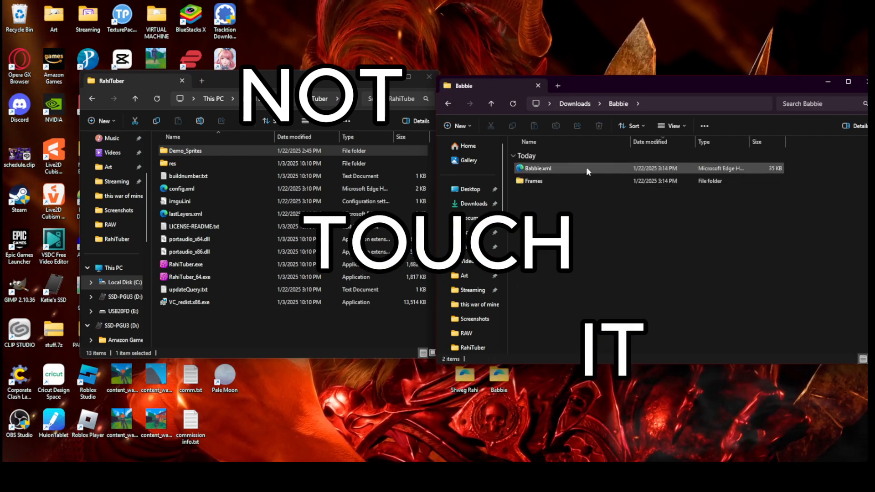
{"action": "double_click", "coordinate": [544, 185]}
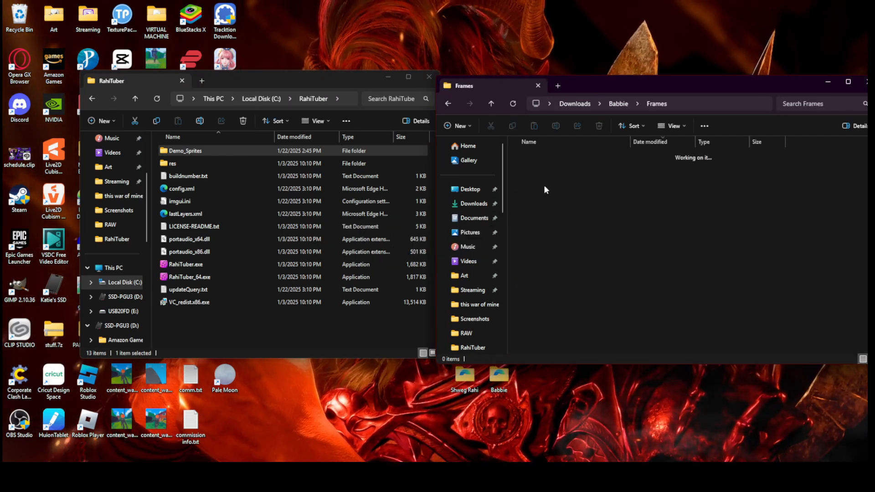
{"action": "left_click", "coordinate": [623, 104]}
{"action": "left_click", "coordinate": [573, 104]}
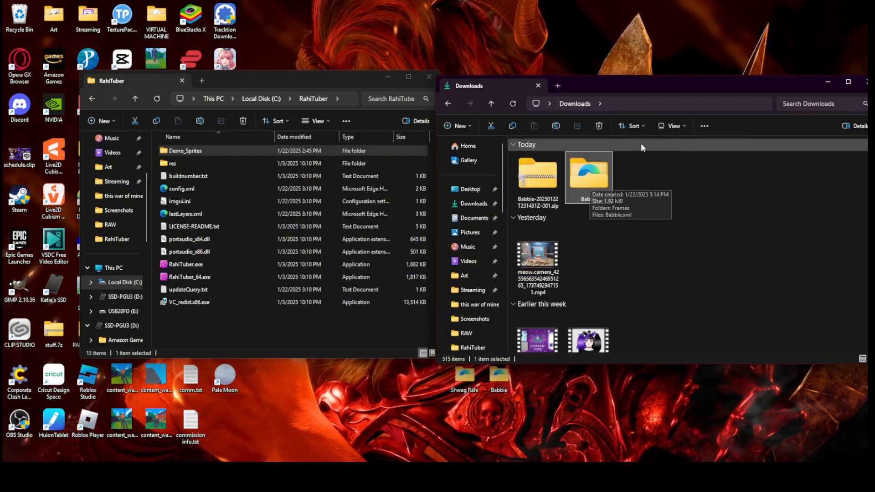
{"action": "left_click_drag", "start_coordinate": [207, 320], "coordinate": [198, 324]}
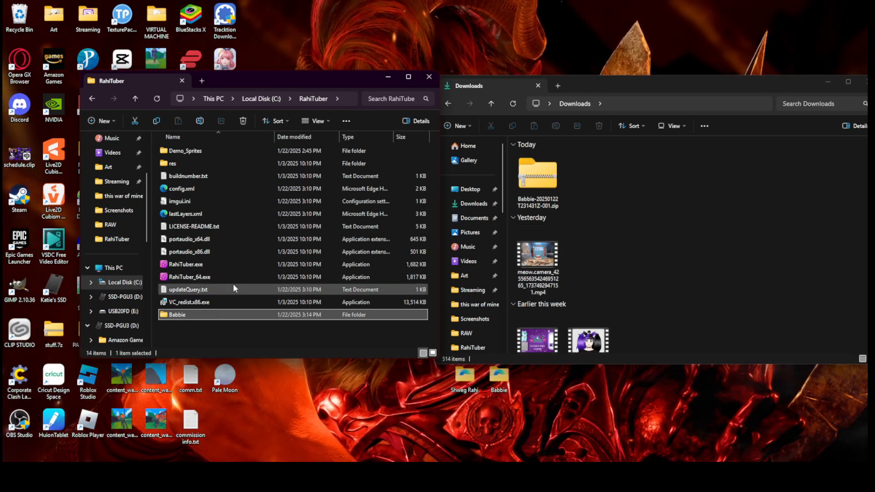
Run RahiTuber.exe and open the browser for loading a layer set file.
{"action": "double_click", "coordinate": [192, 265]}
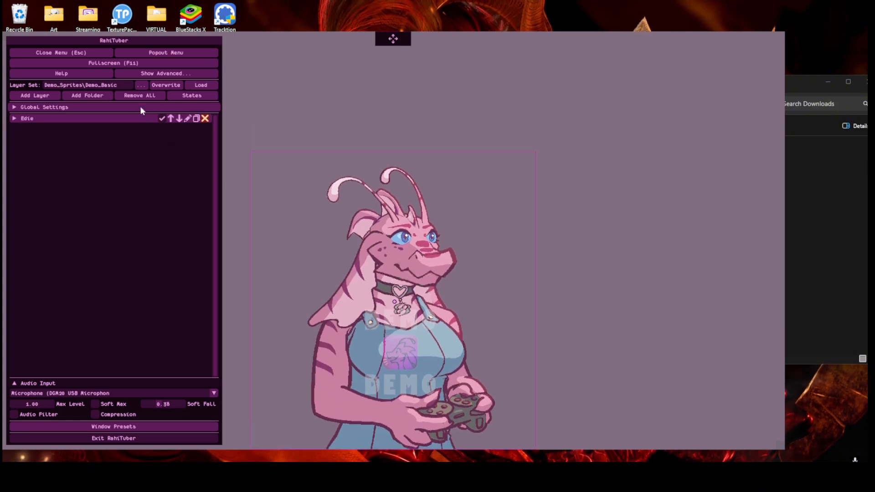
{"action": "left_click", "coordinate": [140, 86]}
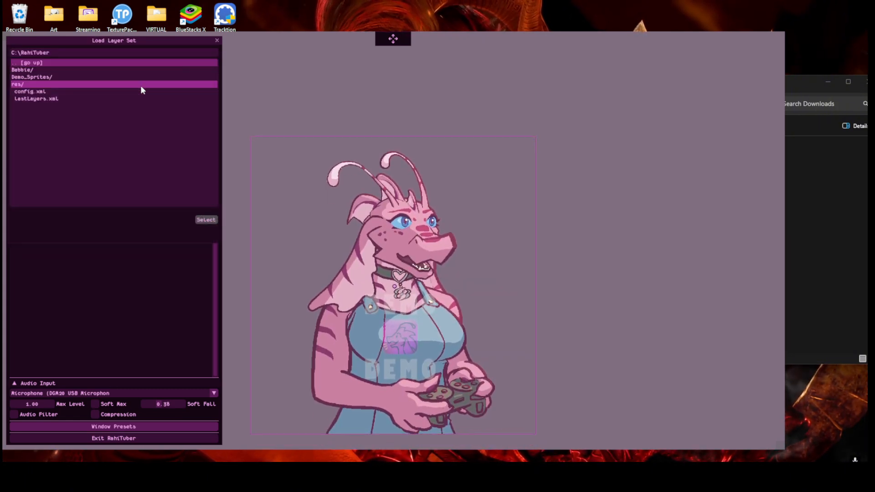
{"action": "left_click", "coordinate": [217, 42]}
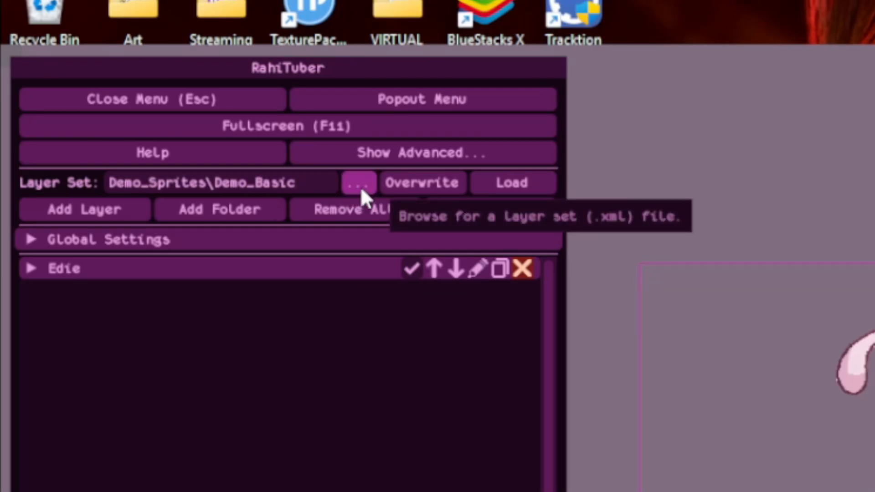
{"action": "left_click", "coordinate": [360, 187]}
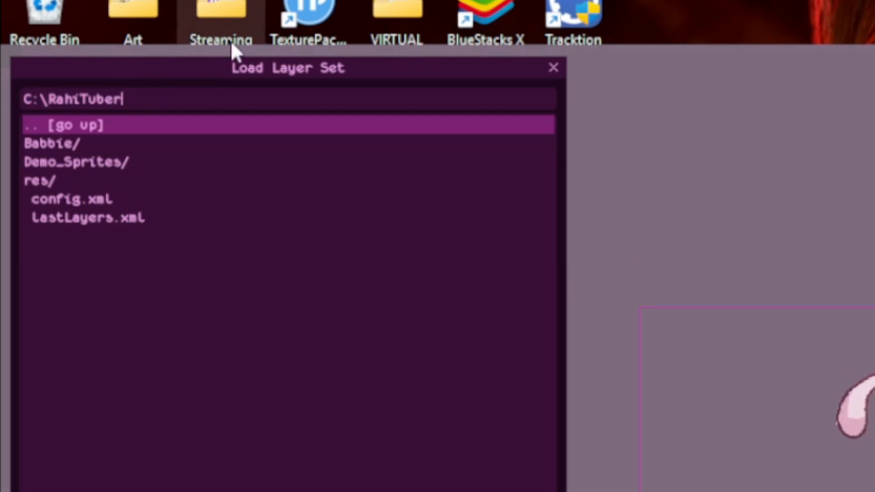
Compare the path in the layer set browser with the RahiTuber folder's path in File Explorer, then minimise that window.
{"action": "double_click", "coordinate": [149, 99]}
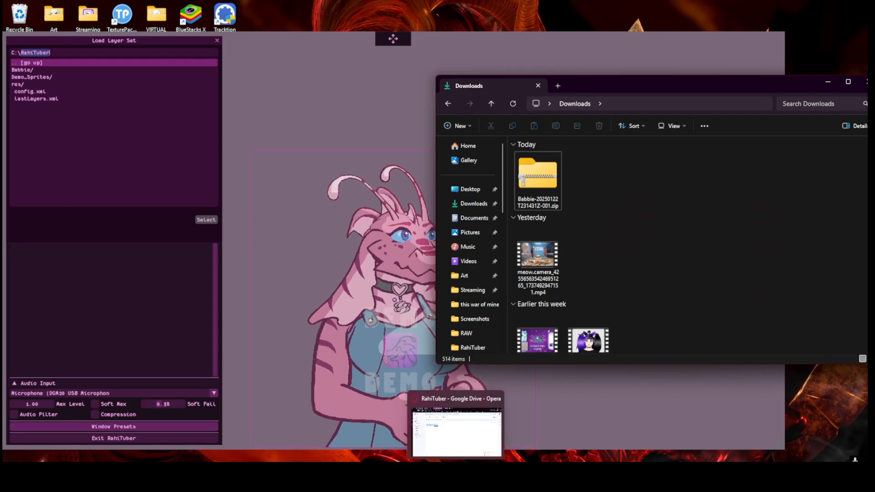
{"action": "mouse_move", "coordinate": [439, 475]}
{"action": "left_click", "coordinate": [471, 444]}
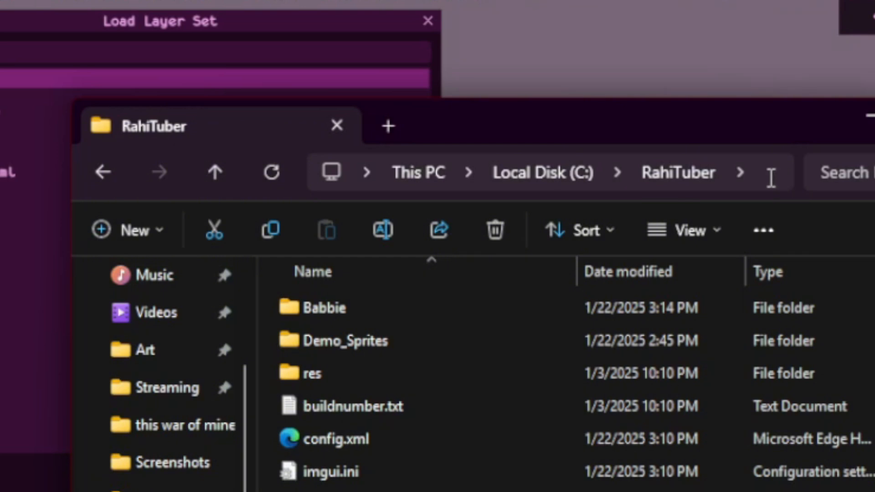
{"action": "left_click", "coordinate": [769, 178]}
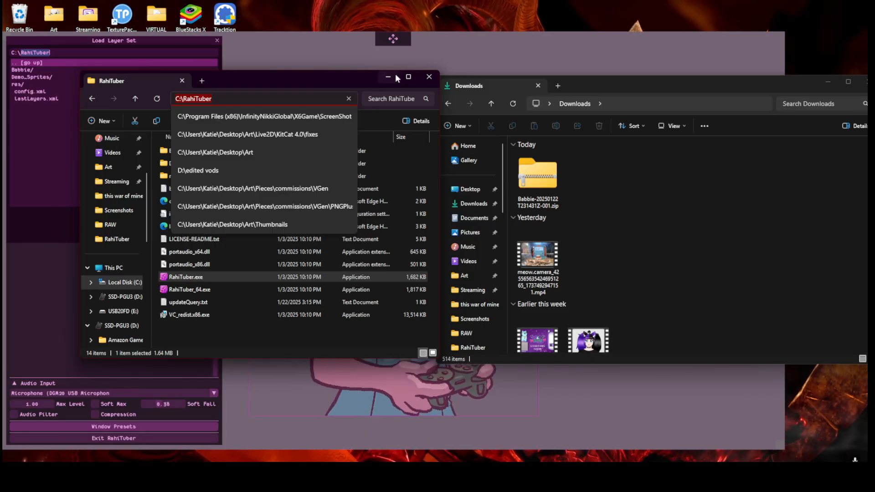
{"action": "left_click", "coordinate": [393, 76]}
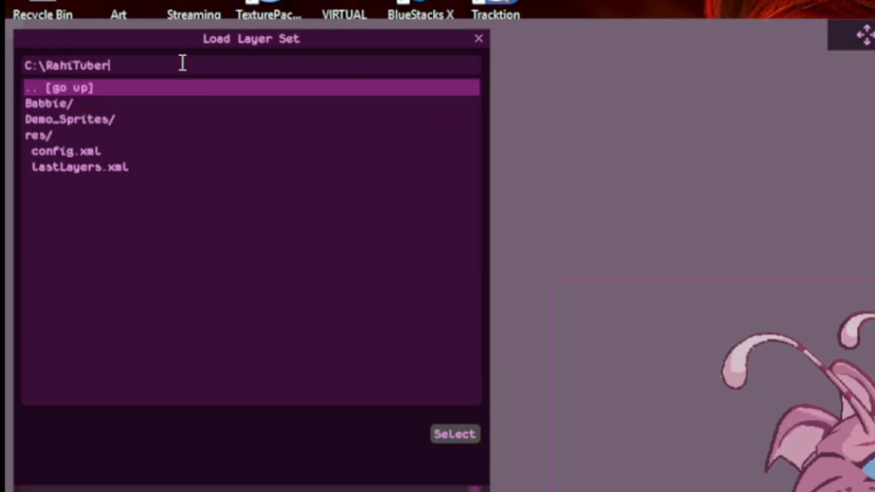
Load the layer set file Babbie.xml from C:\RahiTuber\Babbie.
{"action": "left_click", "coordinate": [67, 104]}
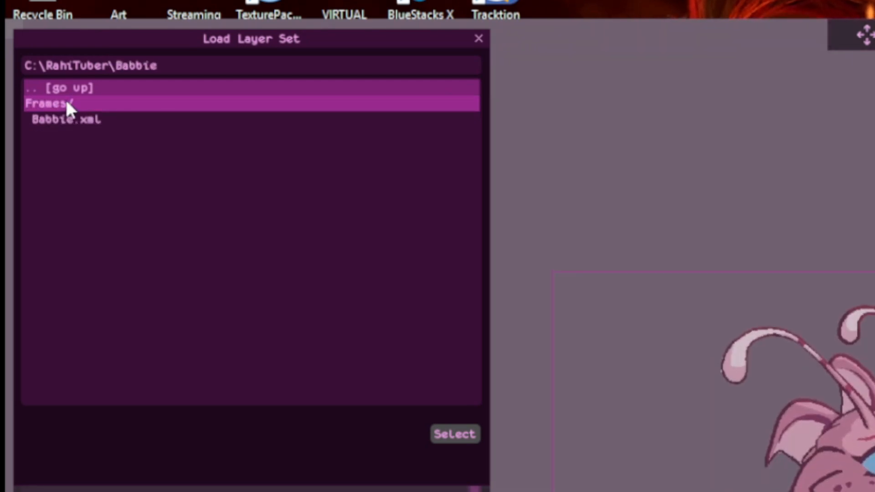
{"action": "left_click", "coordinate": [100, 118]}
{"action": "left_click", "coordinate": [454, 435]}
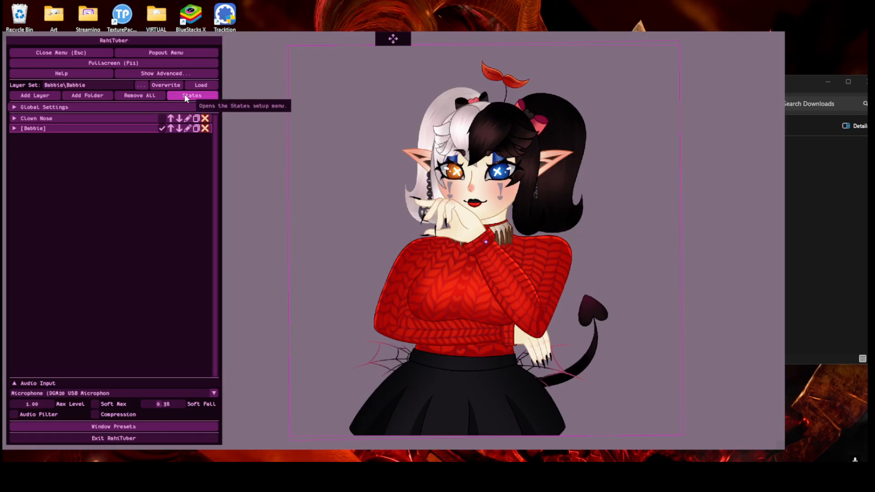
Look over the avatar's list of states in the States setup, close it, and try hotkey 1 on the avatar.
{"action": "left_click", "coordinate": [453, 183]}
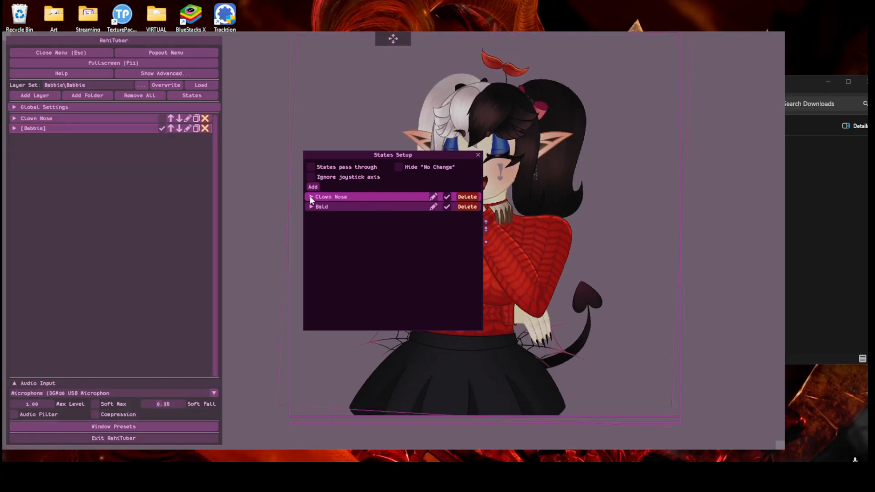
{"action": "left_click", "coordinate": [478, 154]}
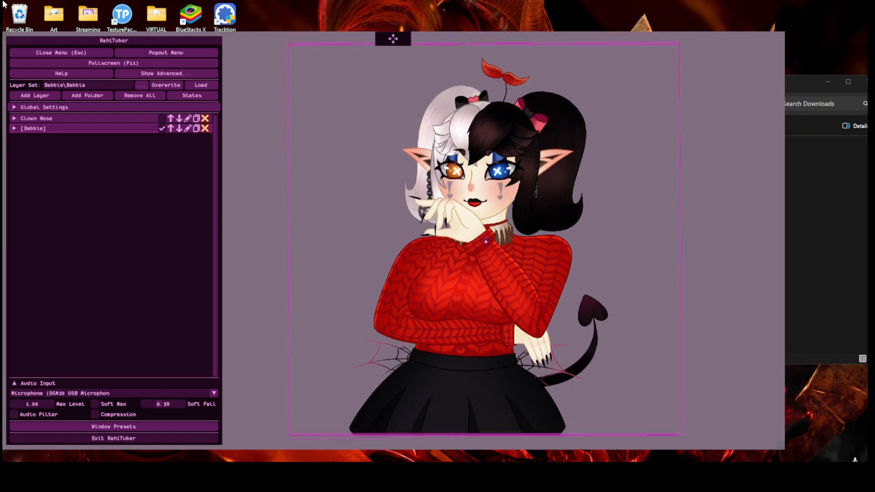
{"action": "key", "text": "1"}
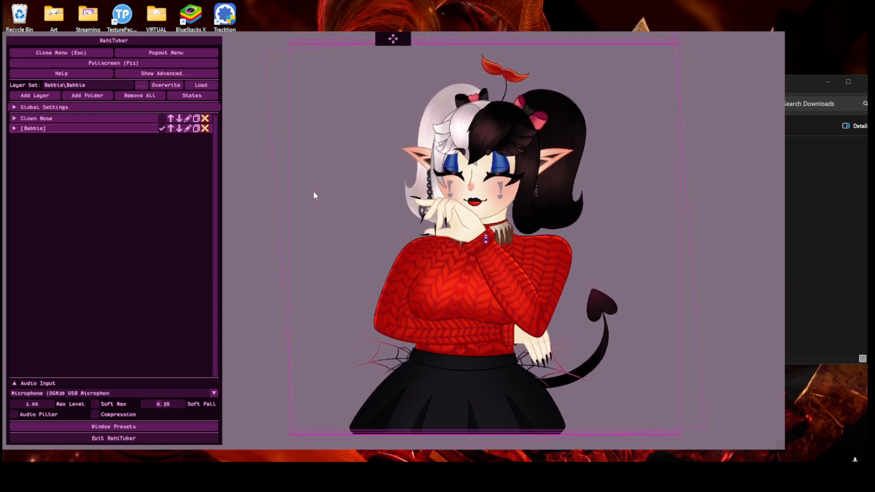
Examine the Clown Nose state's hotkey, trigger options and layer visibility in the States setup, then close it.
{"action": "left_click", "coordinate": [197, 96]}
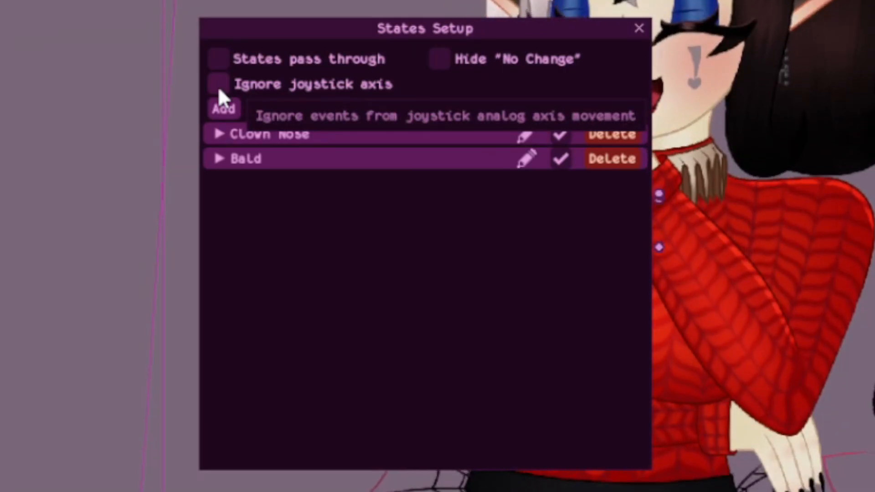
{"action": "left_click", "coordinate": [217, 135]}
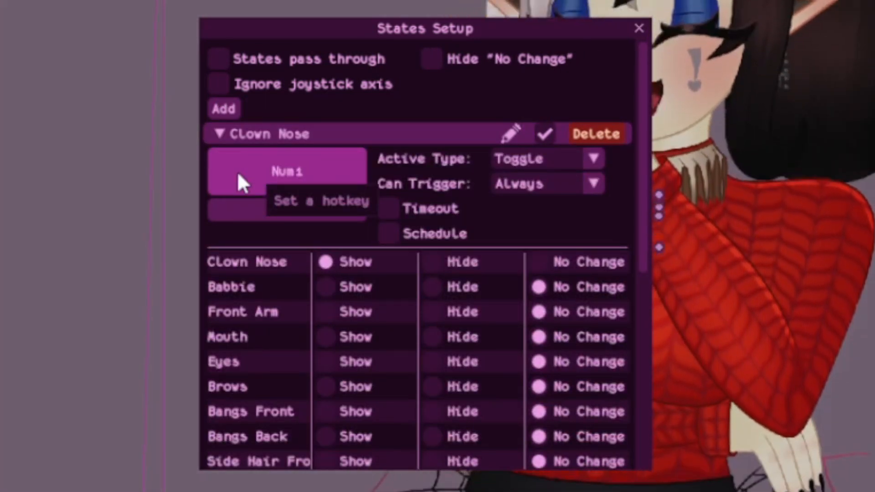
{"action": "left_click", "coordinate": [220, 135]}
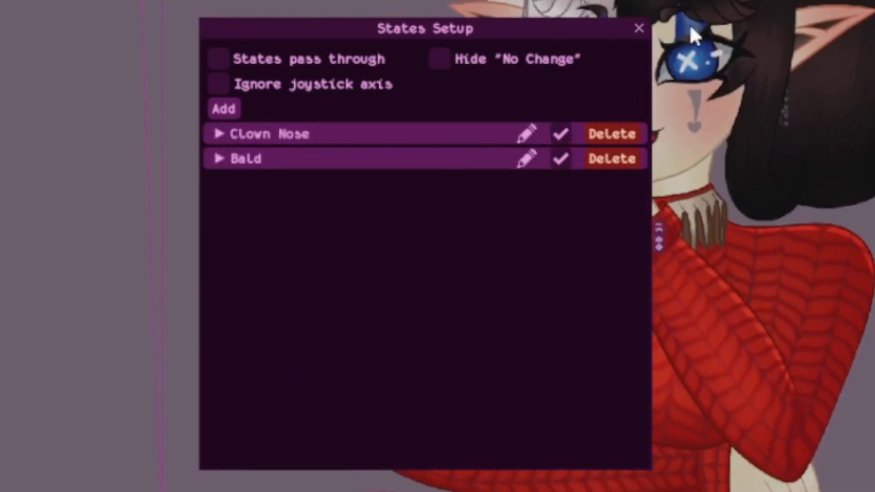
{"action": "left_click", "coordinate": [639, 28]}
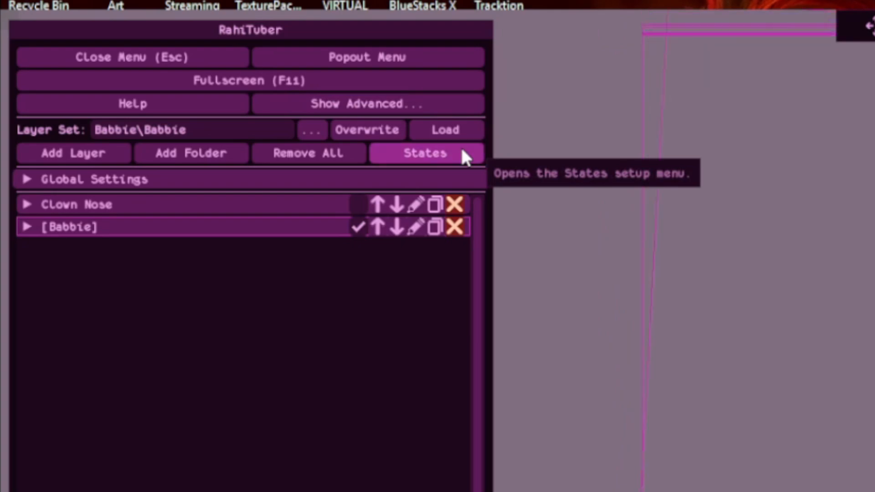
Assign numpad 1 as the hotkey of the Clown Nose state in the States setup.
{"action": "left_click", "coordinate": [208, 95]}
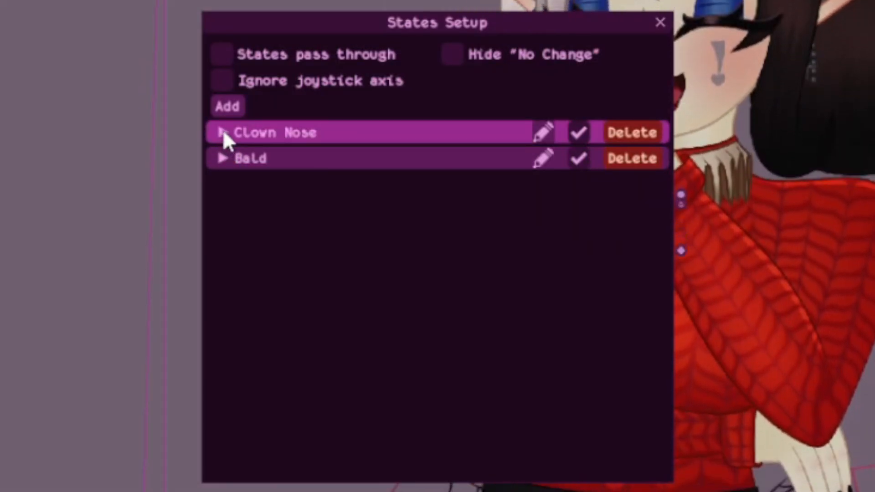
{"action": "left_click", "coordinate": [223, 132]}
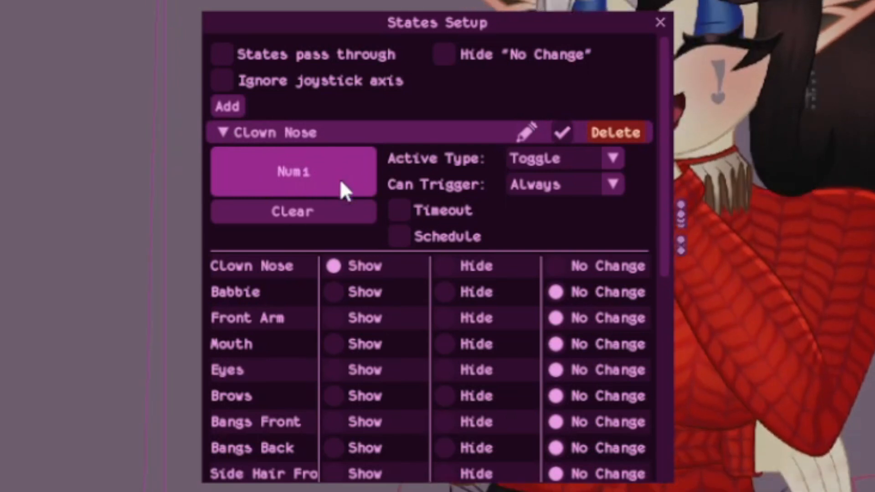
{"action": "left_click", "coordinate": [332, 164]}
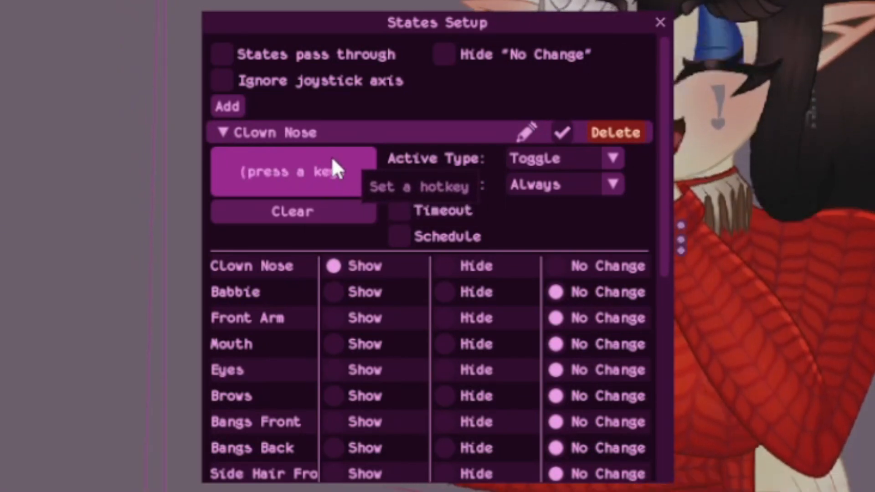
{"action": "key", "text": "KP_1"}
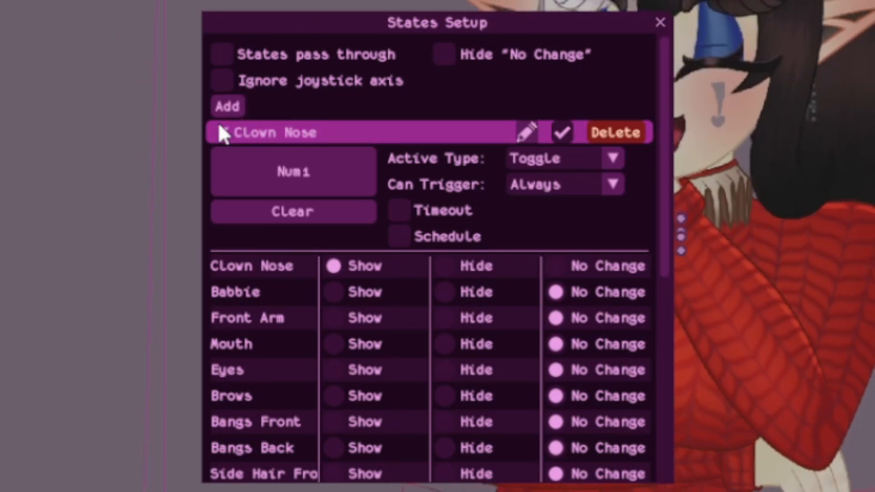
Examine the Bald state's hotkey and timeout settings, then close the States setup.
{"action": "left_click", "coordinate": [221, 133]}
{"action": "left_click", "coordinate": [221, 157]}
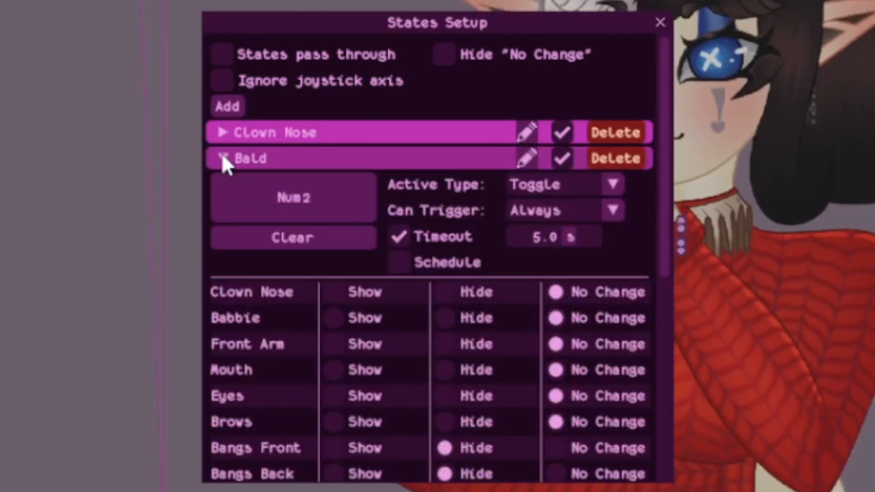
{"action": "left_click", "coordinate": [221, 157]}
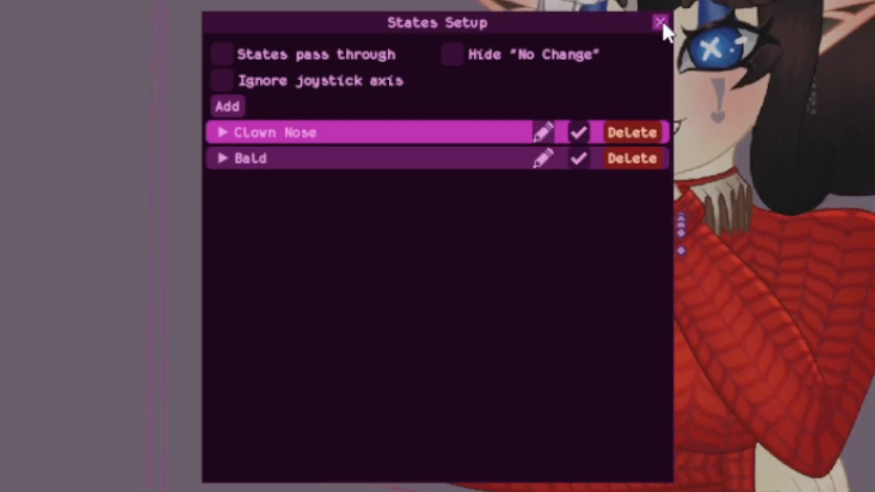
{"action": "left_click", "coordinate": [659, 22]}
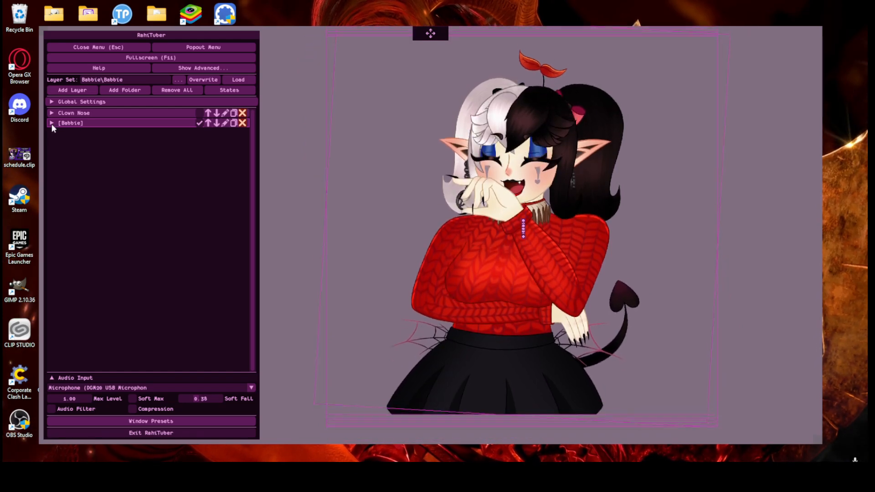
Inspect the idle image of the Front Arm layer in the Babbie group and compare its location with the RahiTuber folder in File Explorer.
{"action": "left_click", "coordinate": [52, 123]}
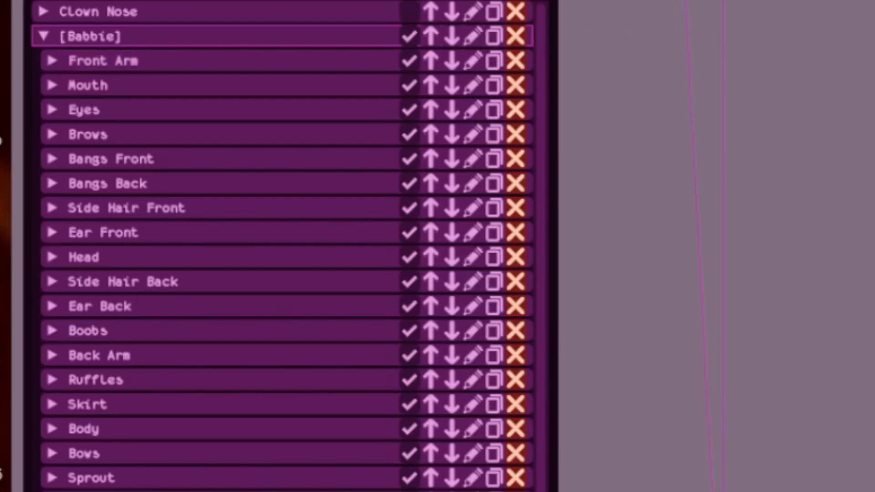
{"action": "left_click", "coordinate": [52, 60]}
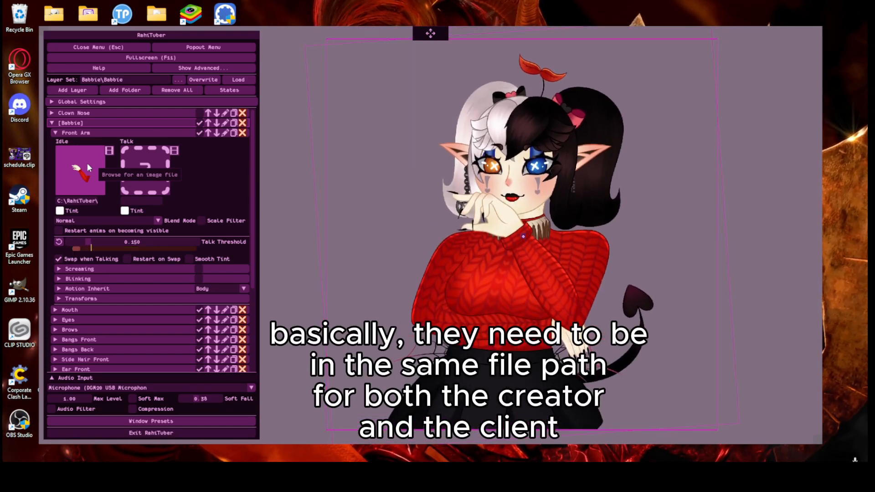
{"action": "left_click", "coordinate": [87, 163]}
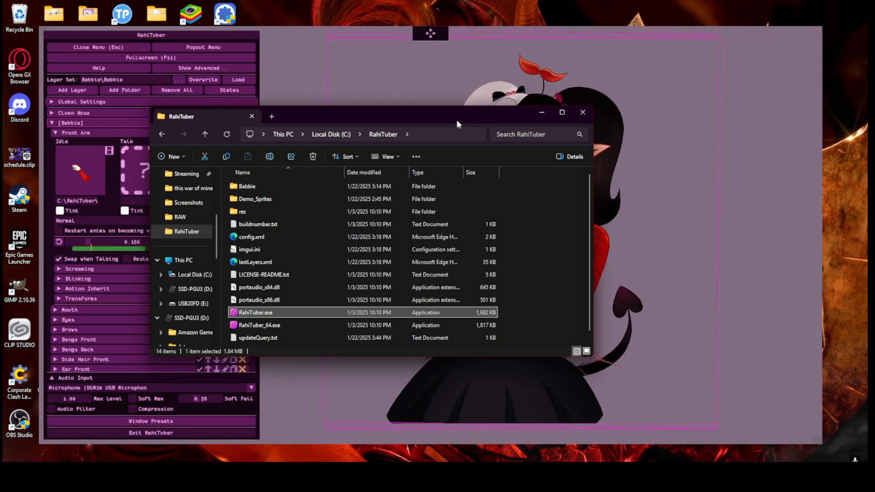
{"action": "left_click_drag", "start_coordinate": [456, 120], "coordinate": [448, 145]}
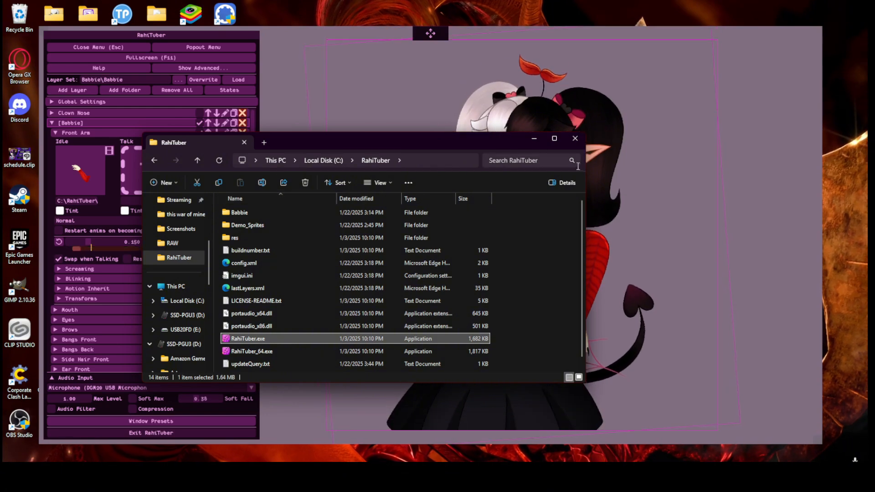
{"action": "left_click", "coordinate": [534, 141]}
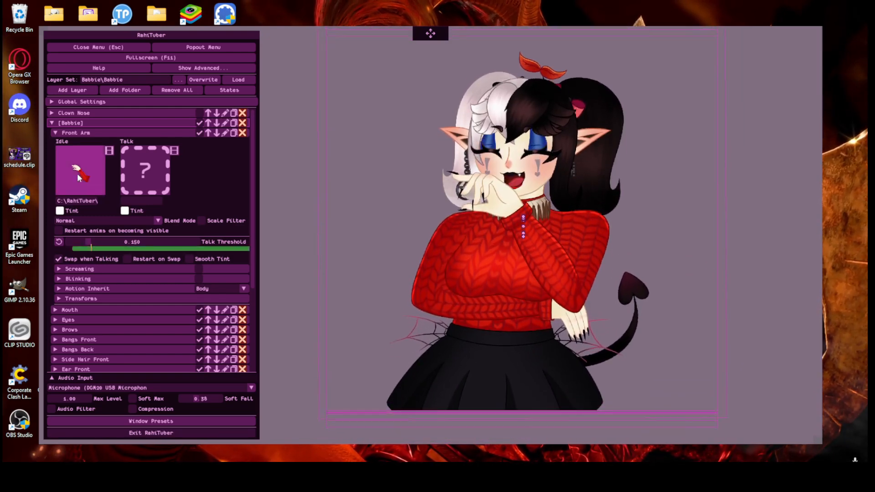
Check the image paths of the Mouth and Bangs Front layers, then expand the Front Arm layer again.
{"action": "left_click", "coordinate": [60, 133]}
{"action": "left_click", "coordinate": [57, 143]}
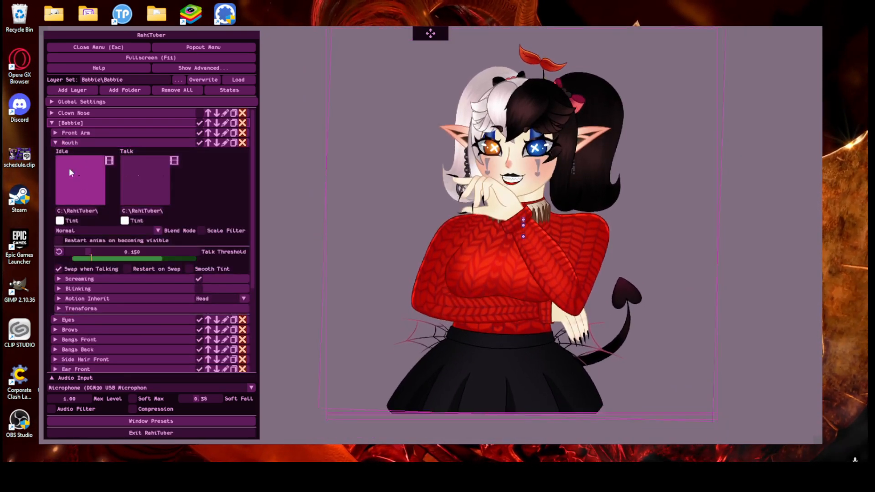
{"action": "left_click", "coordinate": [57, 143]}
{"action": "left_click", "coordinate": [58, 172]}
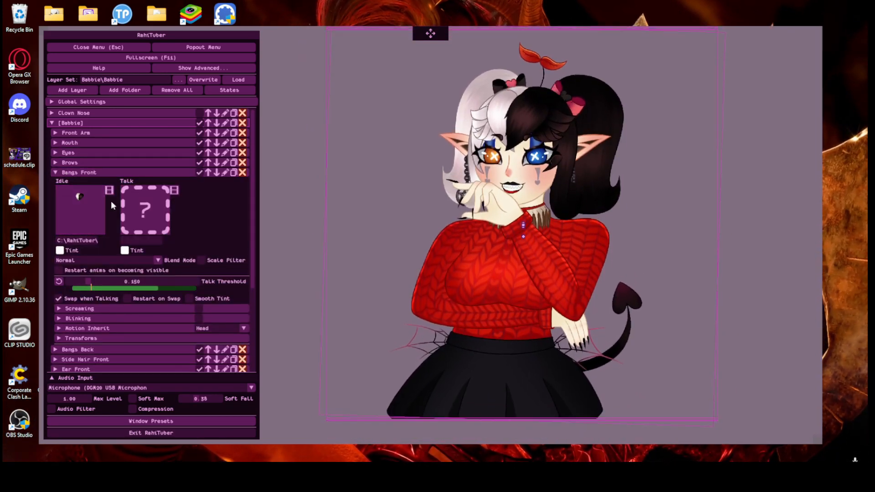
{"action": "left_click", "coordinate": [55, 132]}
Bring up the C:\RahiTuber folder to check where the Babbie folder sits, then minimise File Explorer.
{"action": "left_click", "coordinate": [379, 474]}
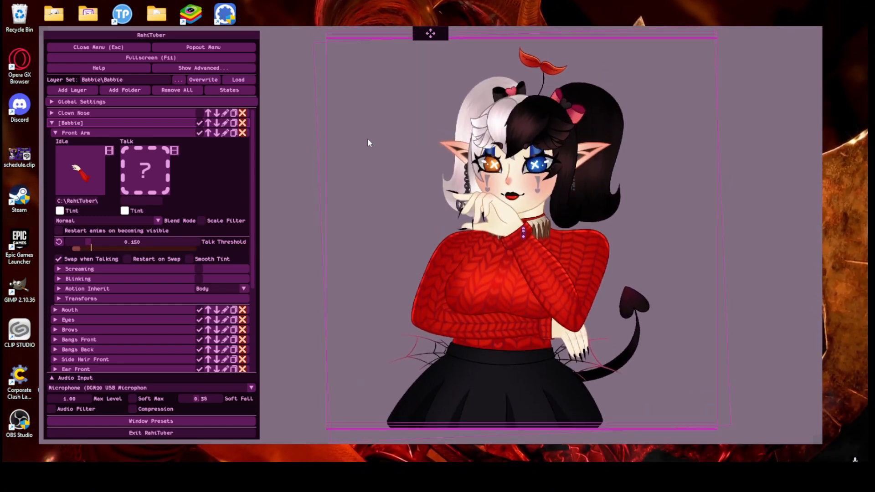
{"action": "left_click", "coordinate": [434, 474]}
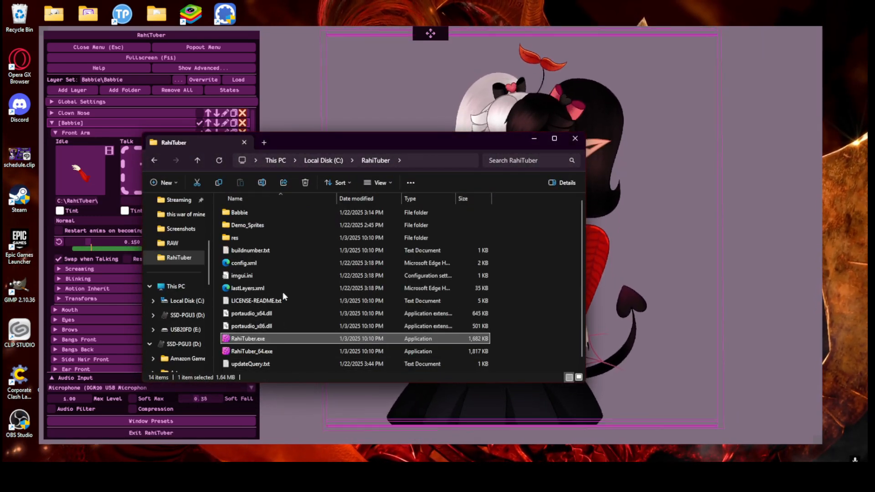
{"action": "mouse_move", "coordinate": [239, 215]}
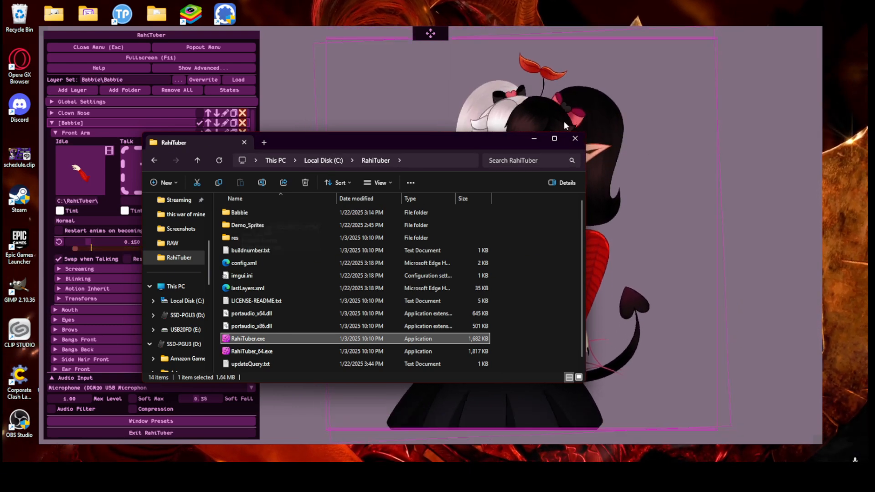
{"action": "left_click", "coordinate": [532, 139]}
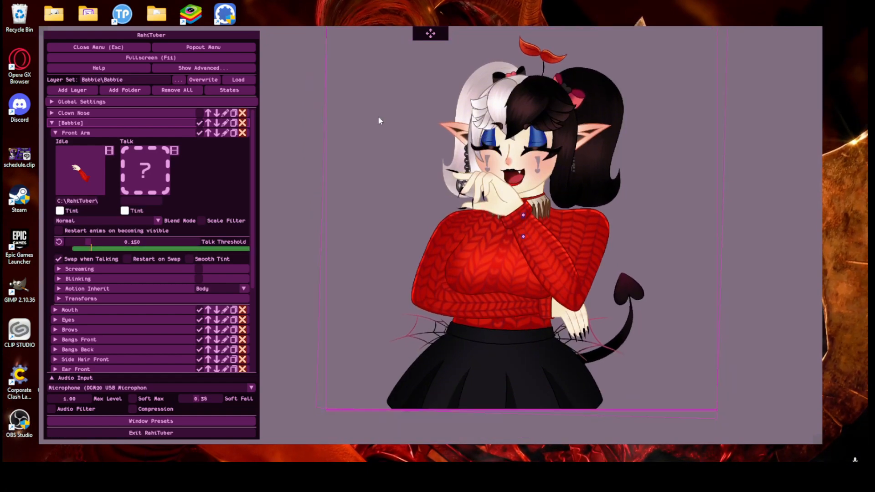
Open the Front Arm's idle image browser and compare its folder path with C:\RahiTuber\Babbie\Frames in File Explorer, then minimise File Explorer.
{"action": "mouse_move", "coordinate": [416, 475]}
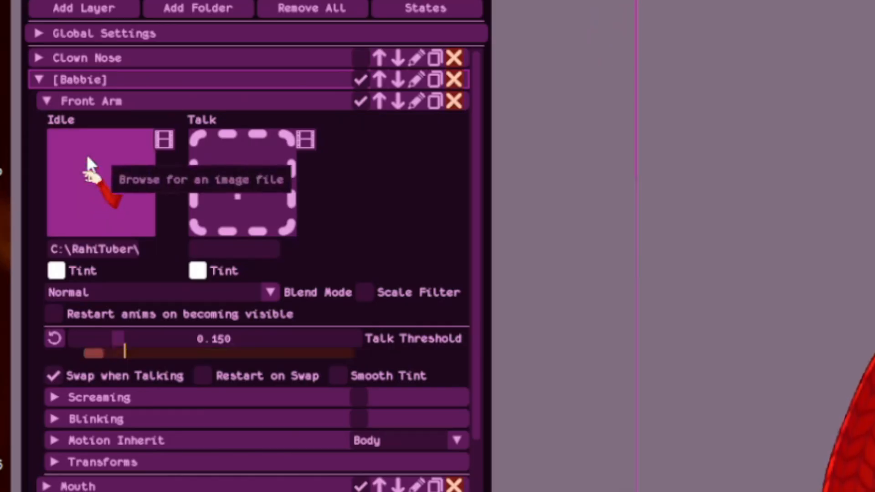
{"action": "left_click", "coordinate": [95, 191]}
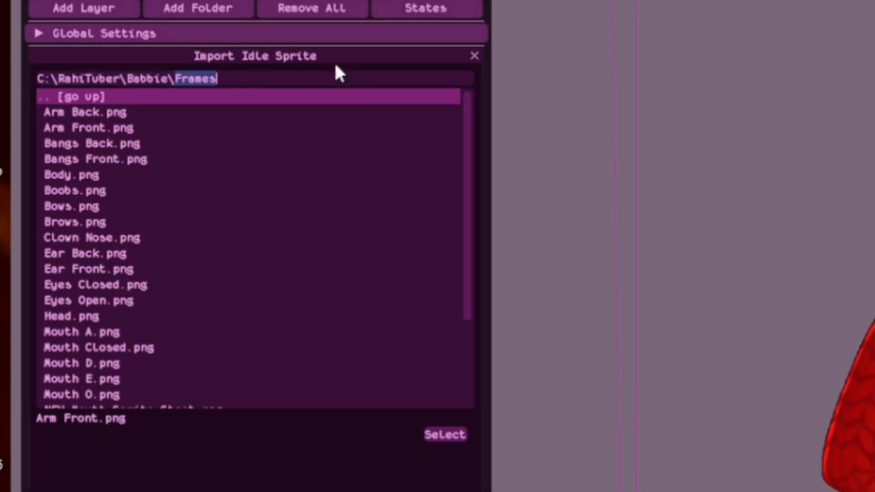
{"action": "mouse_move", "coordinate": [413, 475]}
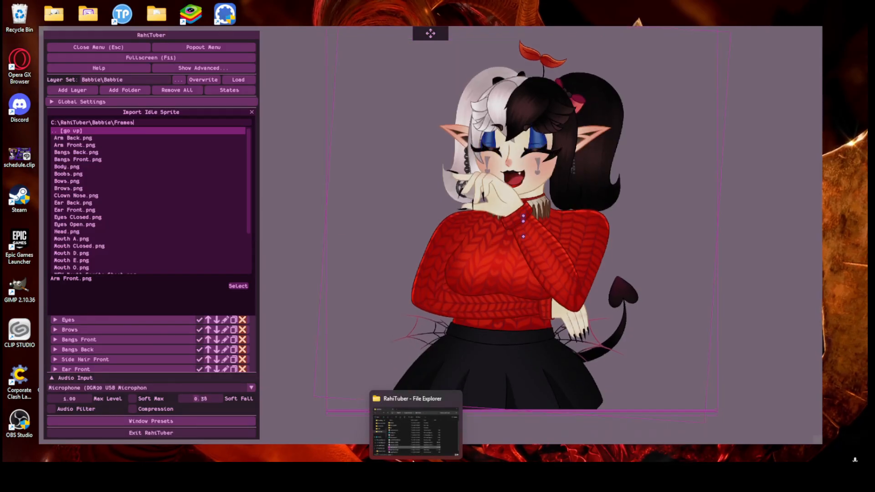
{"action": "left_click", "coordinate": [412, 434]}
{"action": "double_click", "coordinate": [264, 213]}
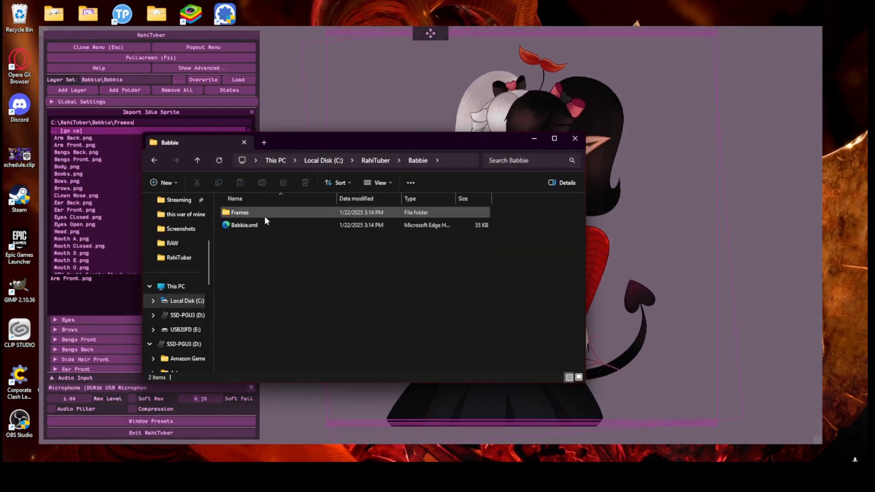
{"action": "double_click", "coordinate": [258, 213]}
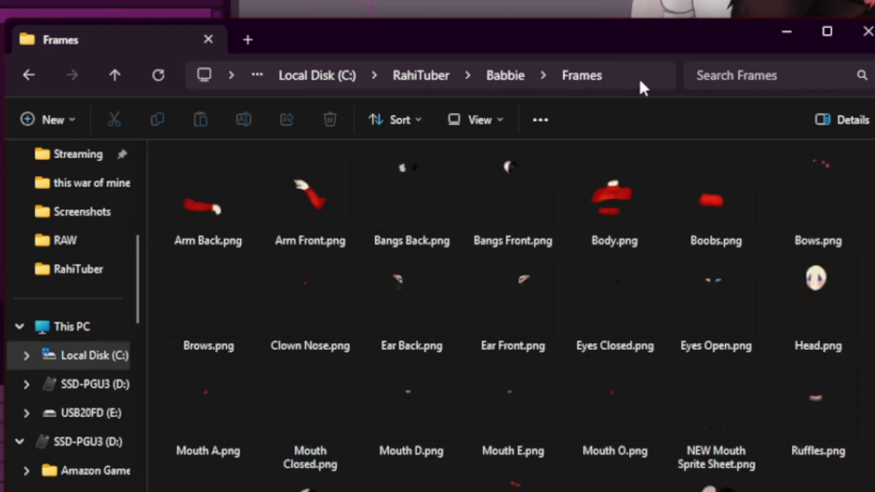
{"action": "left_click", "coordinate": [639, 76]}
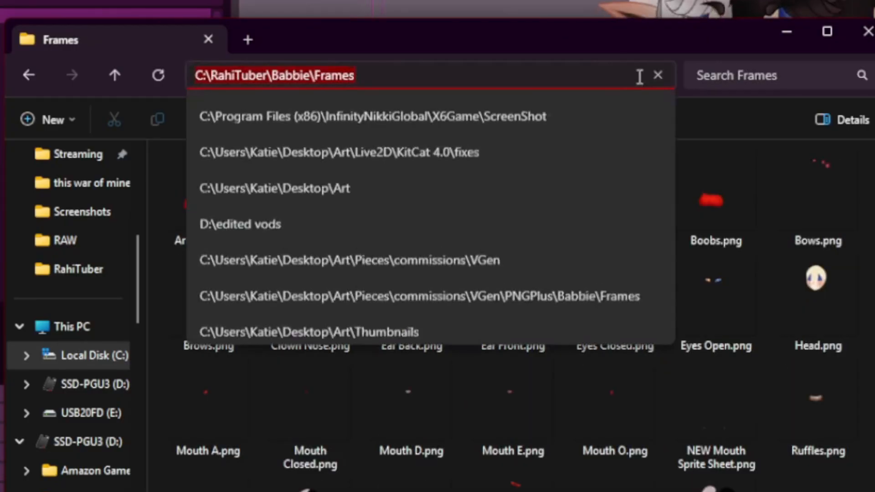
{"action": "left_click", "coordinate": [787, 33]}
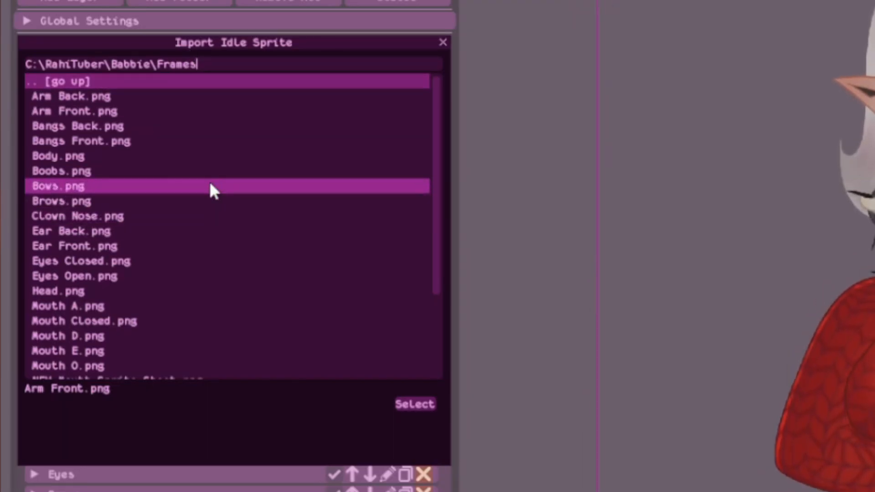
Reopen the Front Arm's idle image browser to locate Arm Front.png, then close it without changing the image.
{"action": "left_click", "coordinate": [442, 43]}
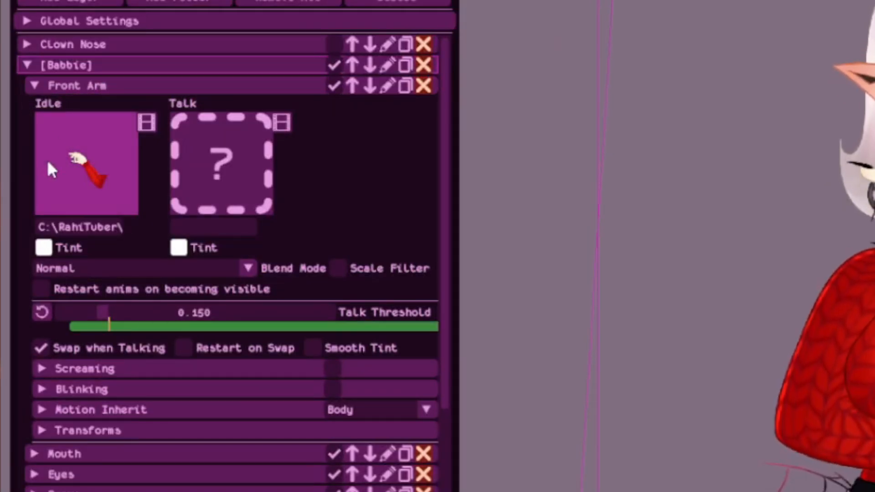
{"action": "left_click", "coordinate": [151, 122]}
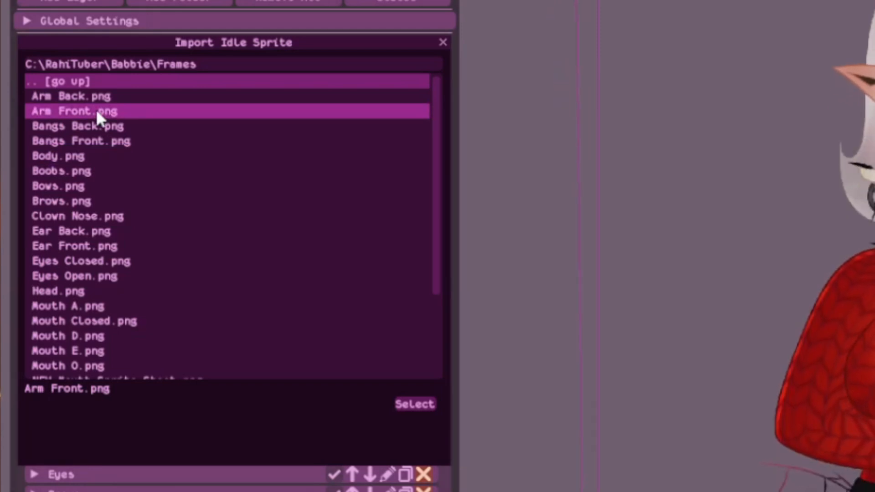
{"action": "left_click", "coordinate": [448, 43]}
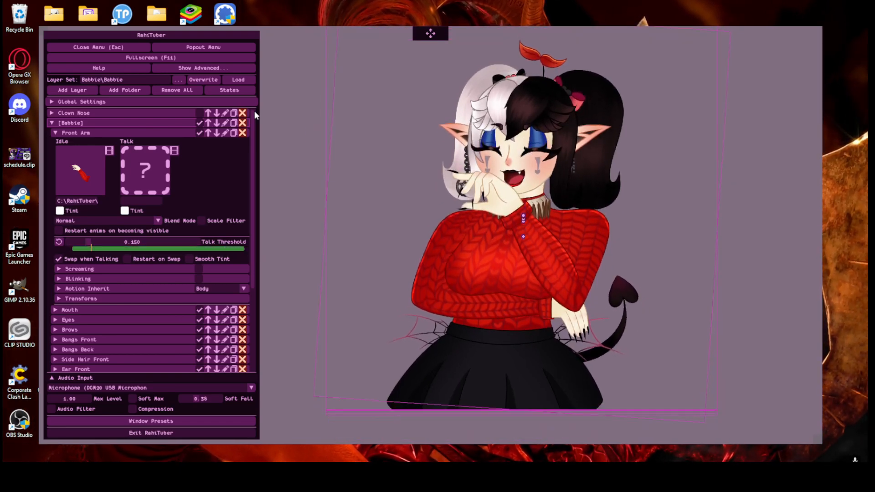
Collapse the Front Arm layer and the Babbie group, and show the advanced settings.
{"action": "left_click", "coordinate": [54, 133]}
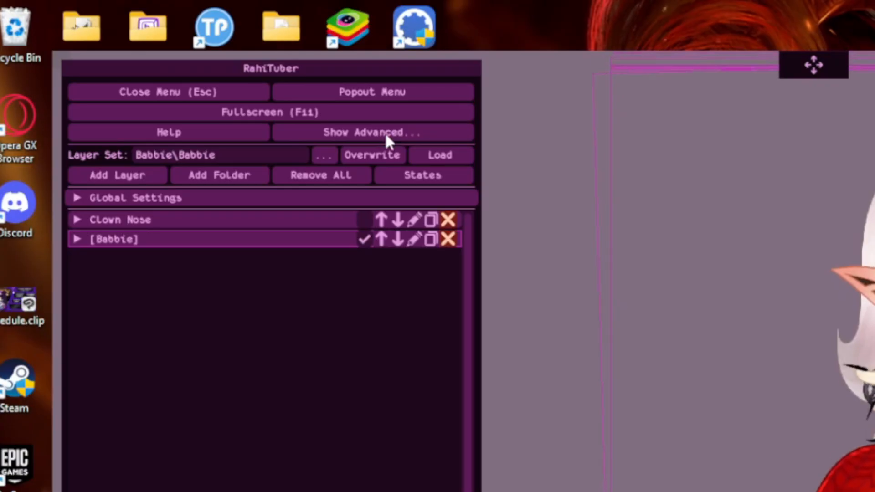
{"action": "left_click", "coordinate": [384, 133]}
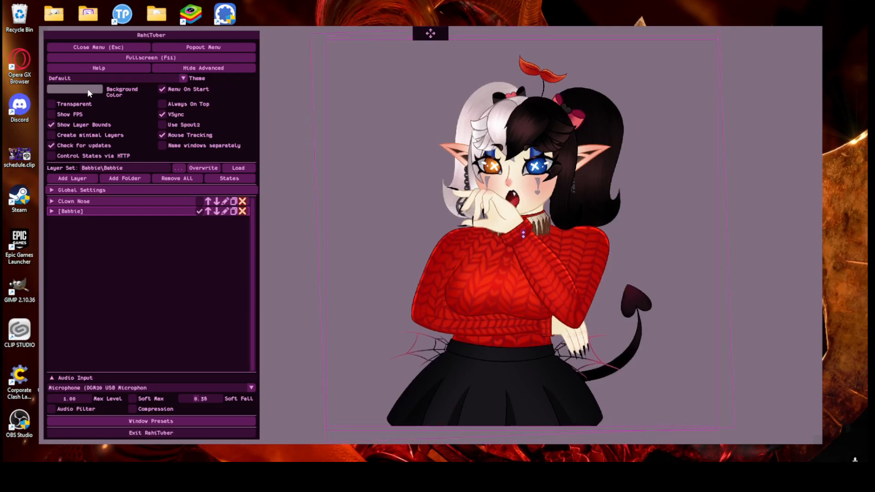
Try a bright green background colour (#0BFF00), then restore the original background colour.
{"action": "left_click", "coordinate": [155, 174]}
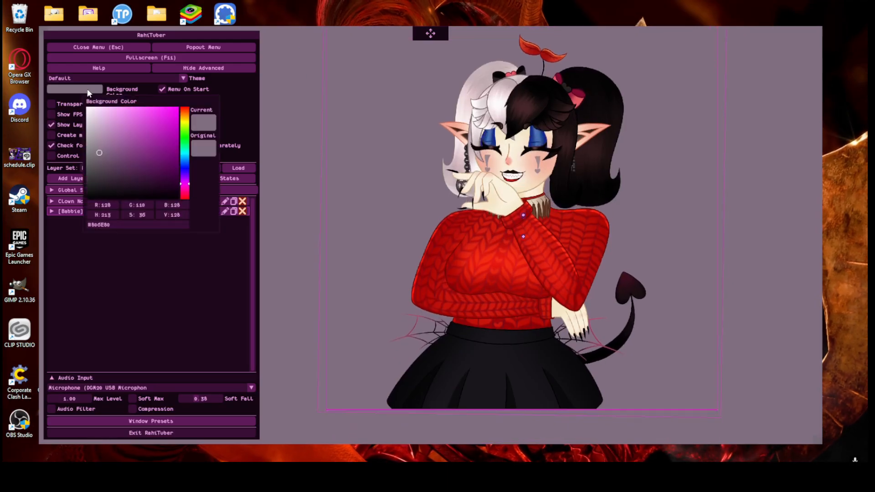
{"action": "left_click", "coordinate": [185, 137]}
{"action": "left_click_drag", "start_coordinate": [174, 112], "coordinate": [187, 106]}
{"action": "left_click", "coordinate": [185, 136]}
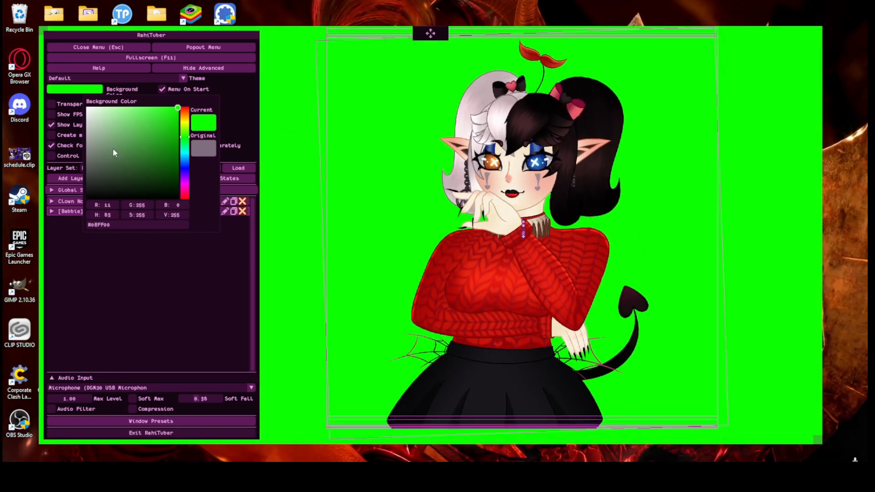
{"action": "left_click", "coordinate": [99, 155]}
{"action": "left_click", "coordinate": [204, 149]}
{"action": "left_click", "coordinate": [243, 87]}
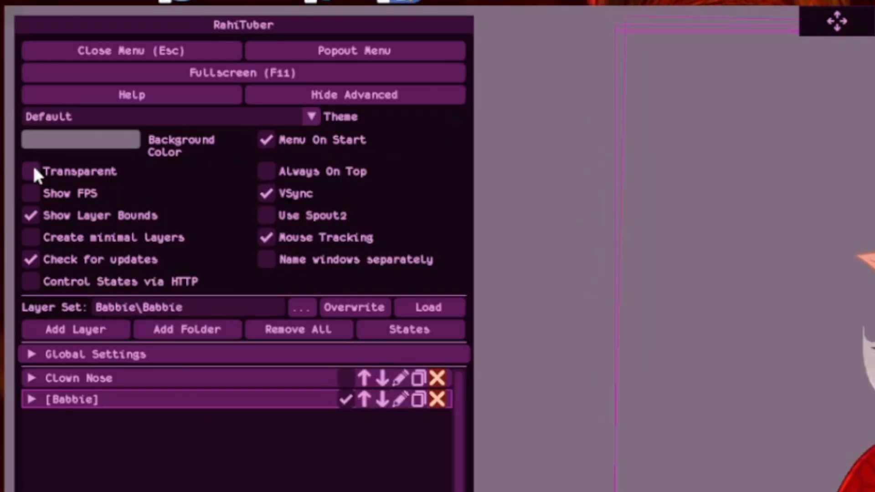
Make the RahiTuber window background transparent and close the menu to show only the avatar.
{"action": "left_click", "coordinate": [33, 171]}
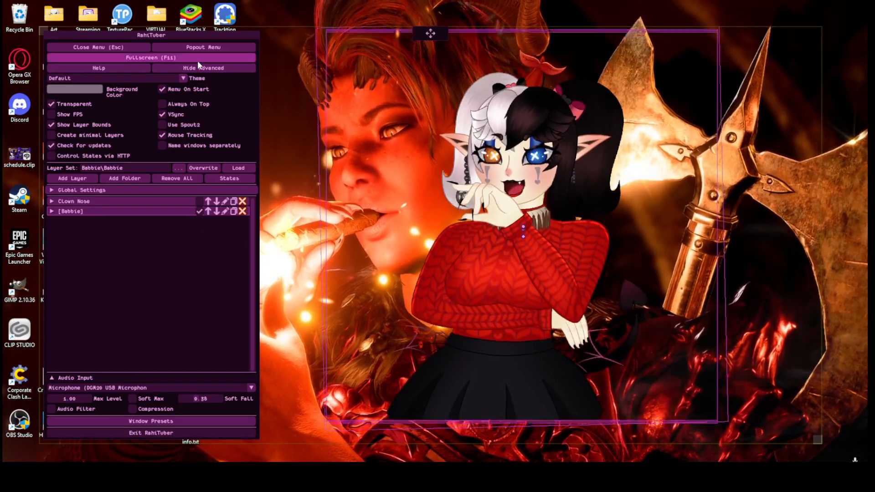
{"action": "left_click", "coordinate": [128, 47]}
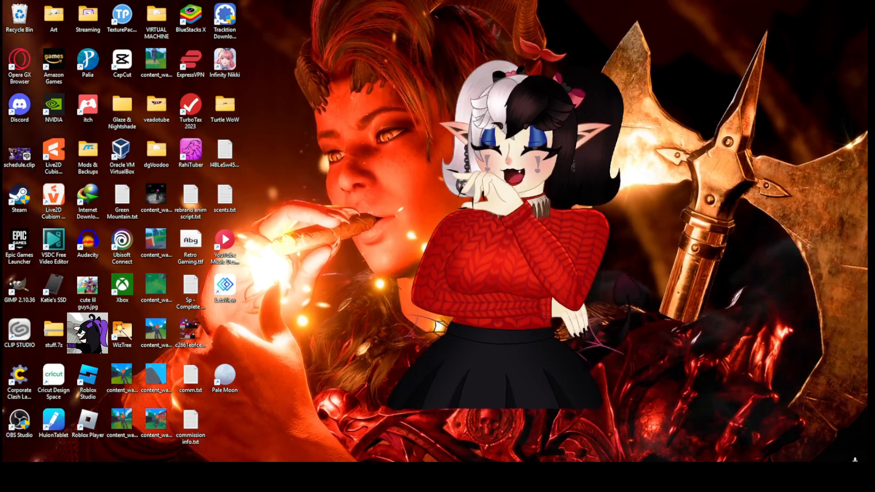
Switch to OBS and add a new Game Capture source named RahiTuber to the RECORDING scene.
{"action": "left_click_drag", "start_coordinate": [874, 182], "coordinate": [500, 105]}
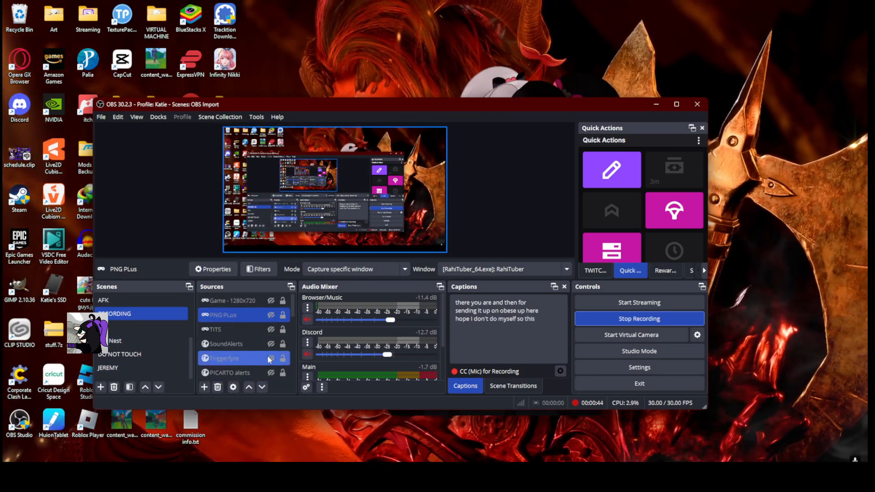
{"action": "left_click", "coordinate": [204, 387]}
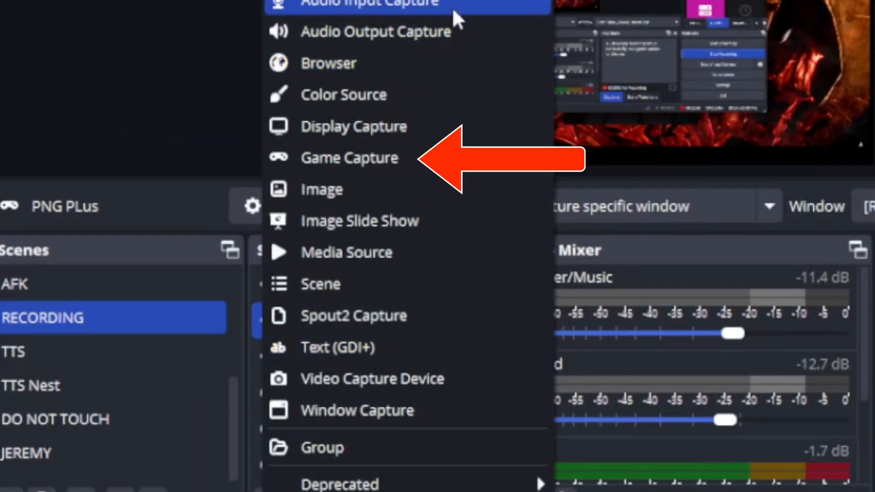
{"action": "left_click", "coordinate": [344, 161]}
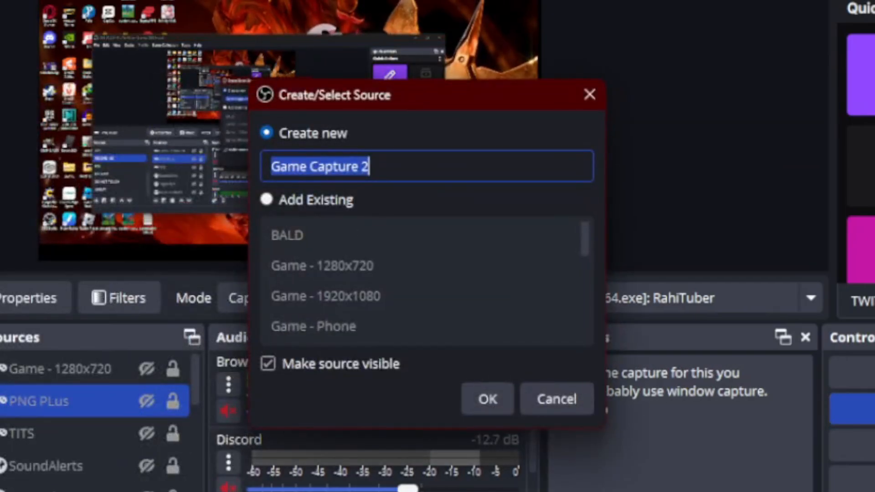
{"action": "left_click", "coordinate": [486, 401]}
Configure the source to capture the specific window [RahiTuber_64.exe]: RahiTuber with transparency allowed and cursor capture off, then confirm the properties.
{"action": "left_click", "coordinate": [426, 181]}
{"action": "left_click", "coordinate": [382, 226]}
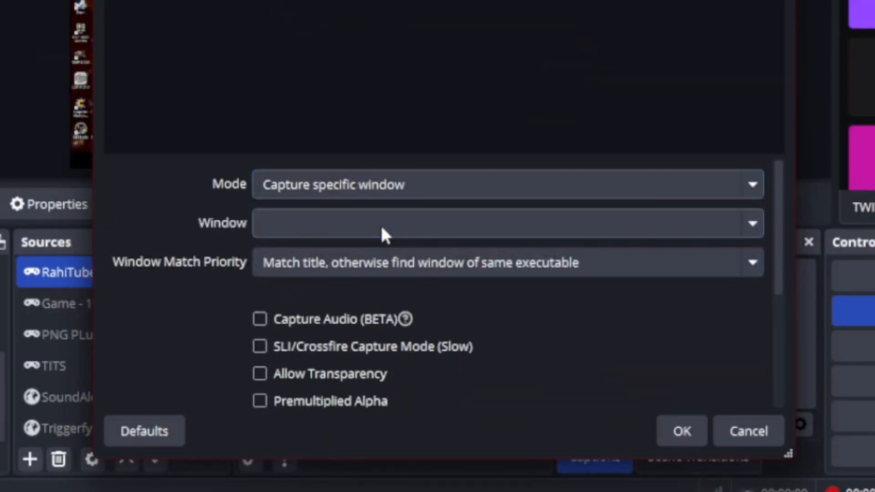
{"action": "left_click", "coordinate": [381, 223]}
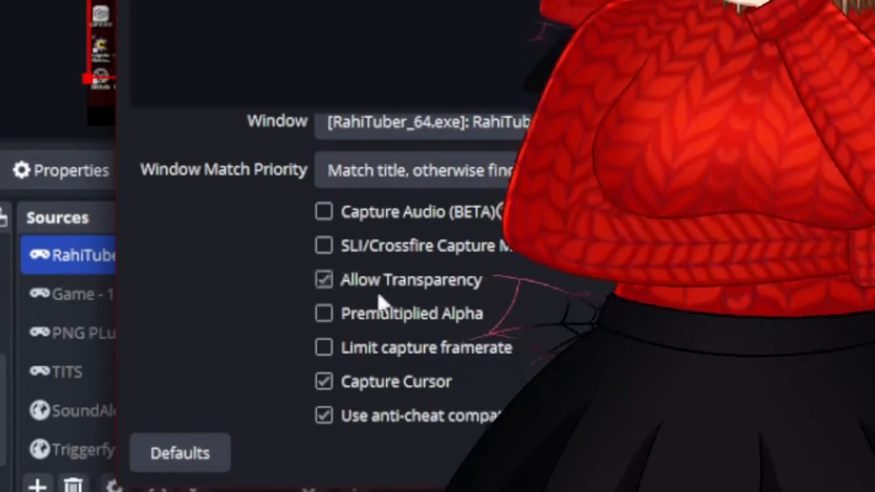
{"action": "scroll", "coordinate": [332, 322], "scroll_direction": "down", "scroll_amount": 2}
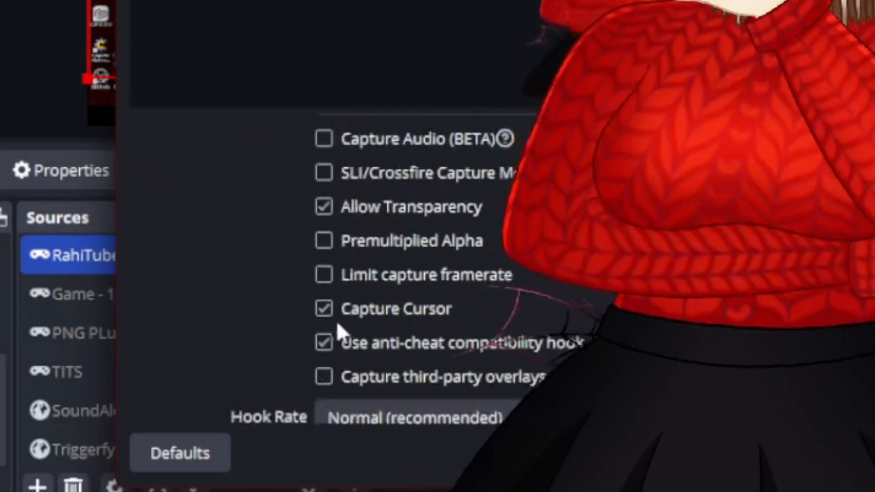
{"action": "left_click", "coordinate": [325, 310]}
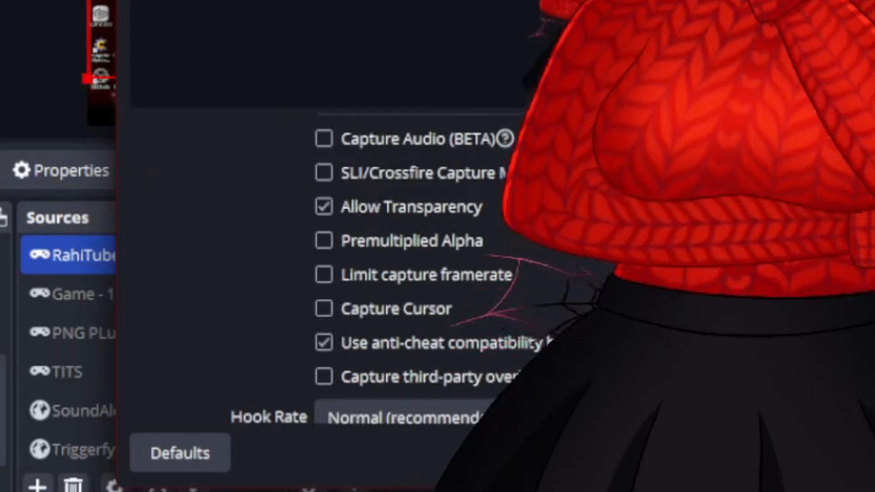
{"action": "scroll", "coordinate": [334, 275], "scroll_direction": "down", "scroll_amount": 2}
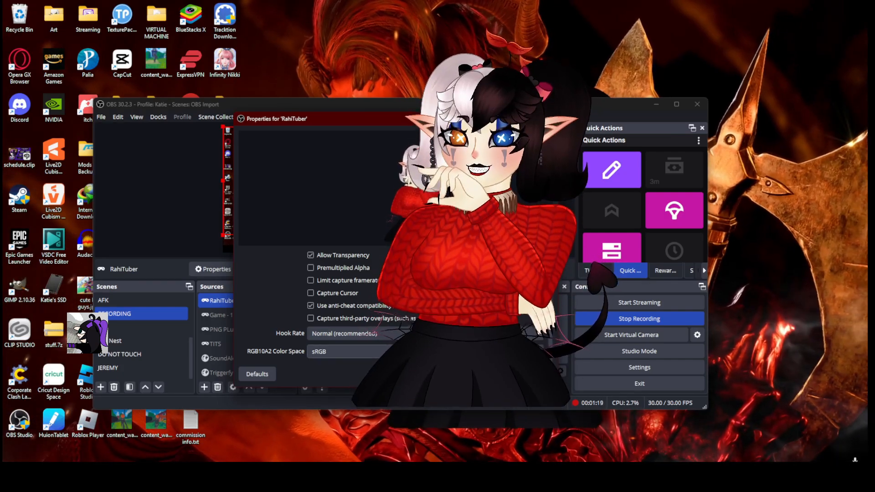
{"action": "left_click", "coordinate": [498, 374]}
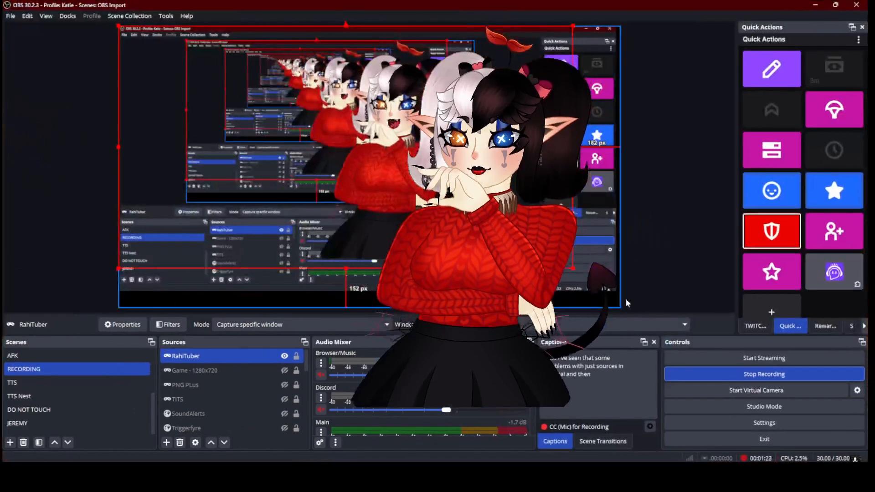
Move the RahiTuber source to the lower-right corner of the OBS canvas, then restore the maximised OBS window to a smaller size.
{"action": "left_click_drag", "start_coordinate": [381, 165], "coordinate": [545, 233]}
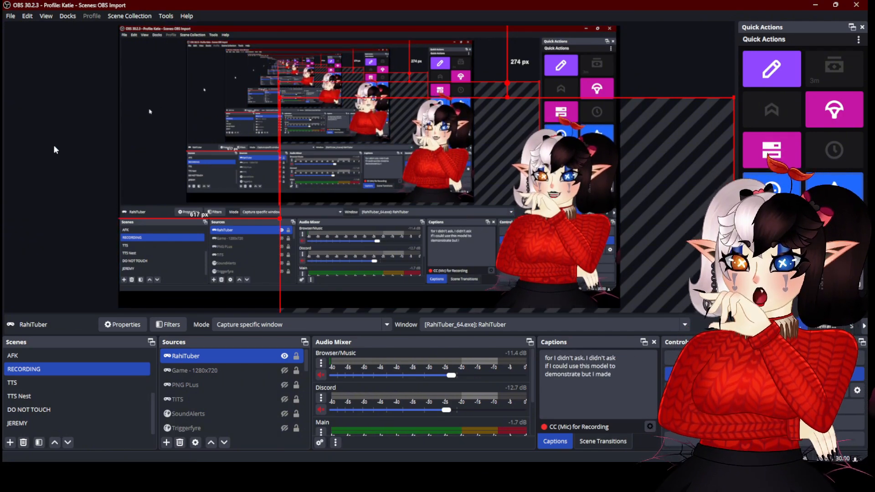
{"action": "double_click", "coordinate": [375, 5]}
Bring up RahiTuber with its menu, turn off the transparent background, and collapse the Babbie layer group.
{"action": "left_click", "coordinate": [595, 472]}
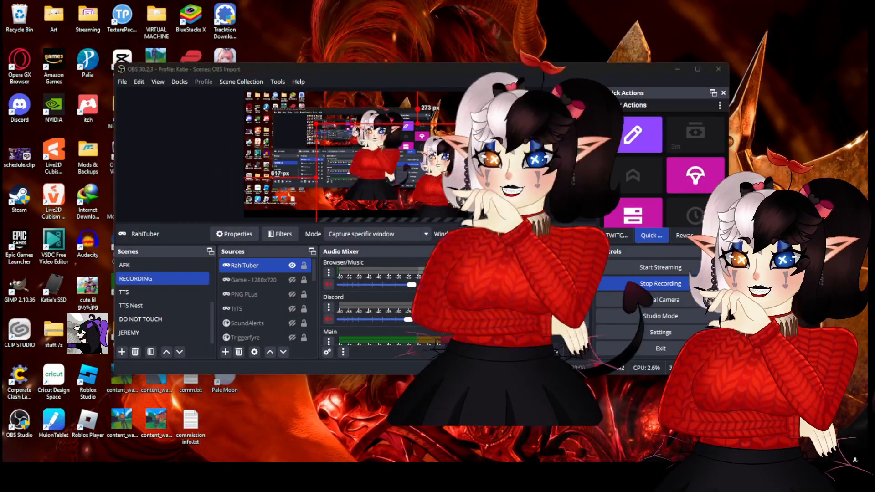
{"action": "right_click", "coordinate": [508, 194]}
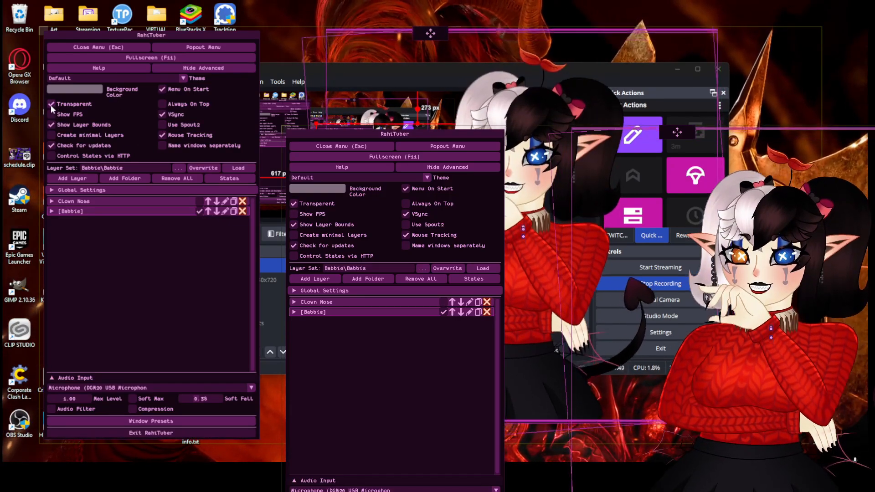
{"action": "left_click", "coordinate": [51, 104]}
{"action": "left_click", "coordinate": [51, 105]}
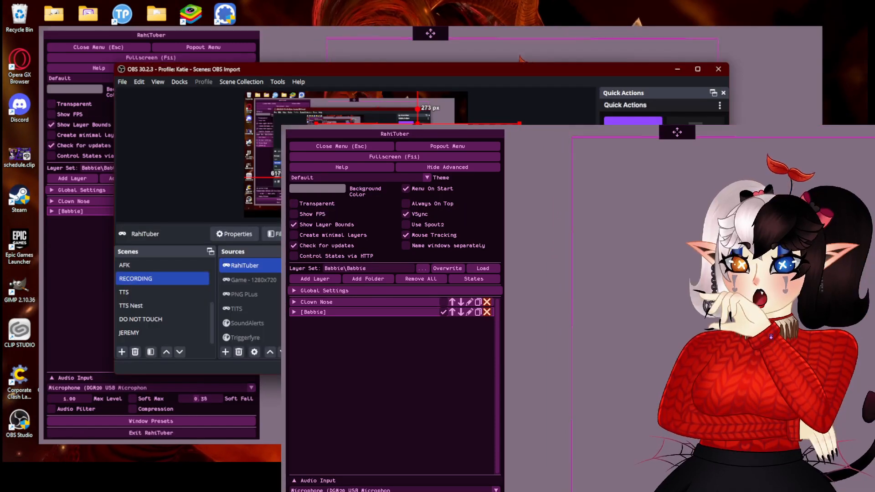
{"action": "left_click", "coordinate": [51, 105]}
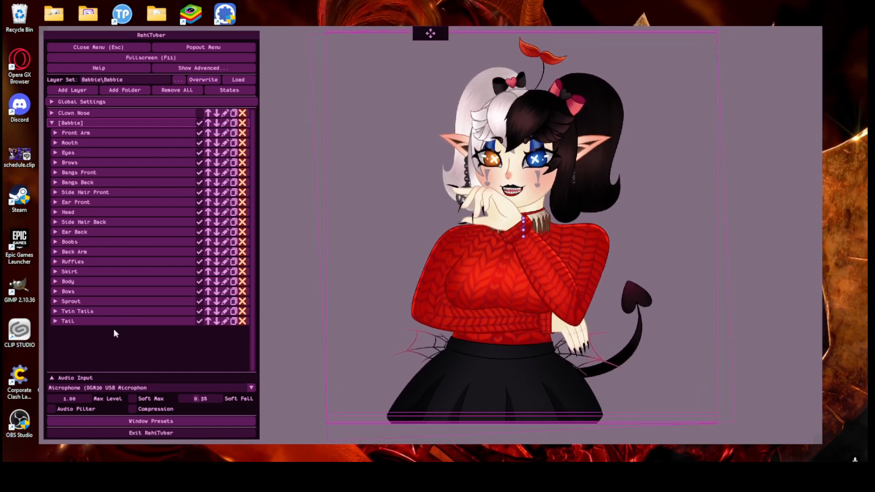
{"action": "left_click", "coordinate": [54, 124]}
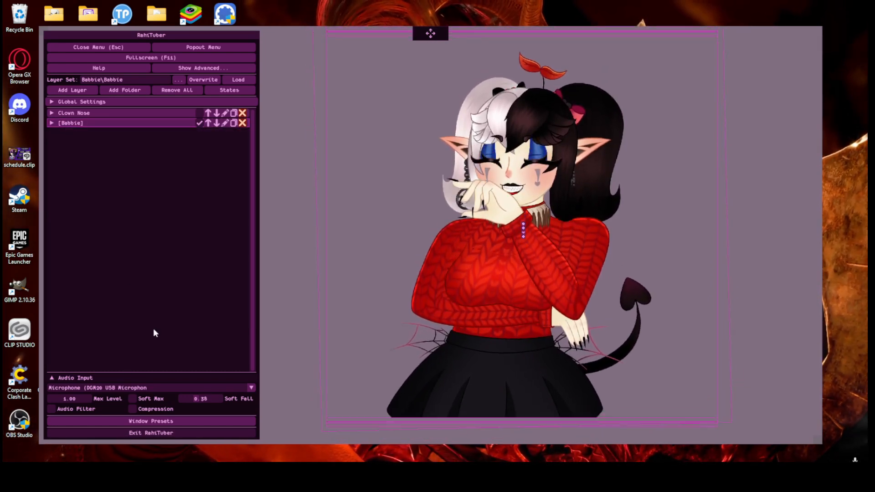